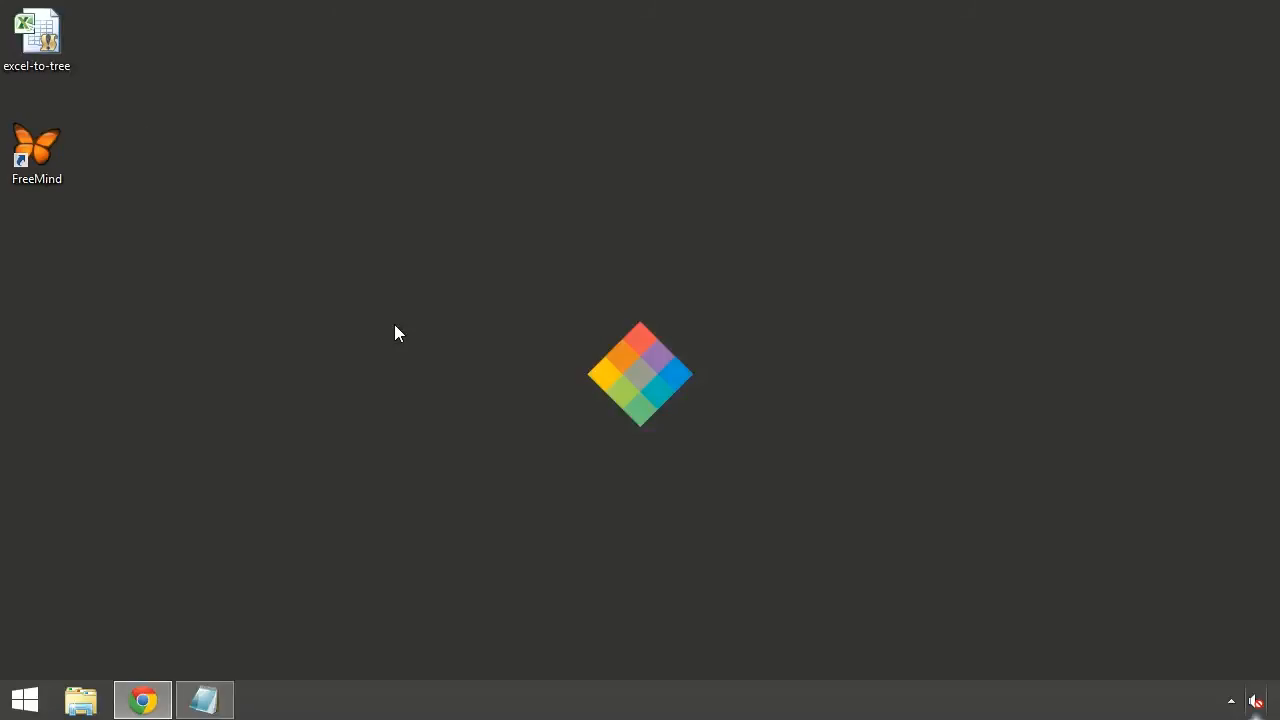
- Open the excel-to-tree workbook and examine the ID, Name and Parent ID columns of the input list
{"action": "double_click", "coordinate": [30, 36]}
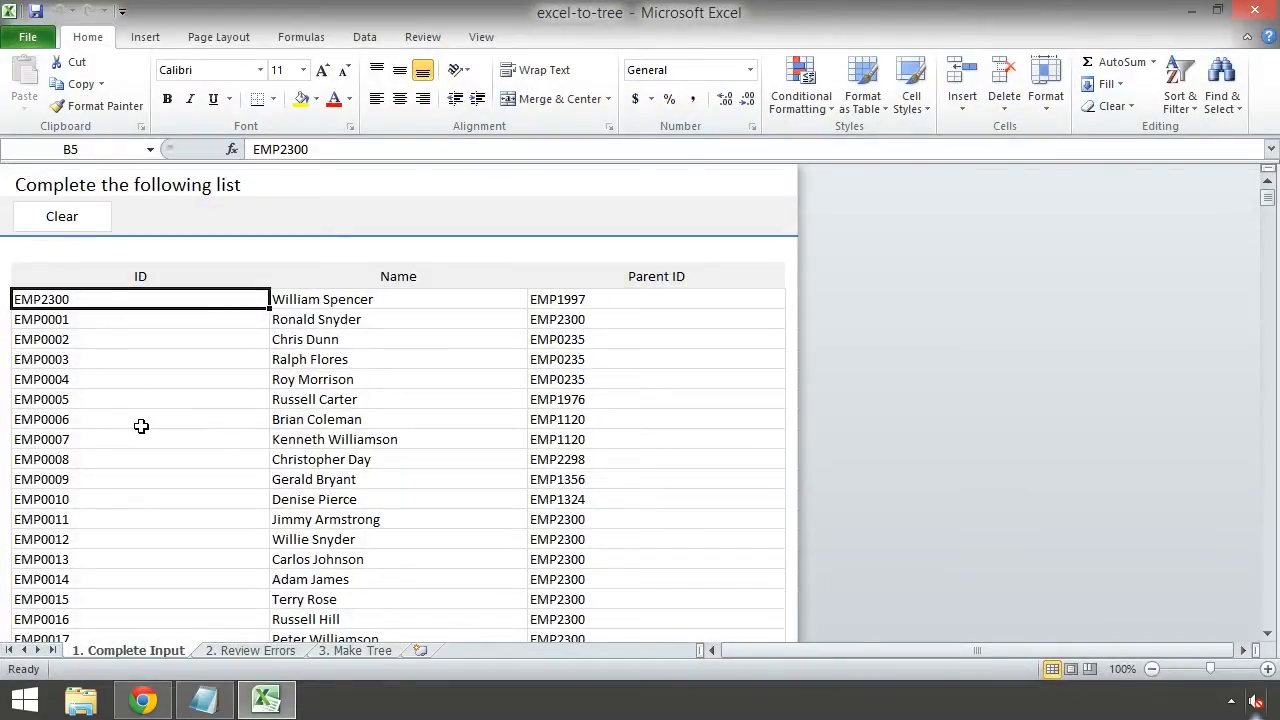
{"action": "left_click", "coordinate": [170, 278]}
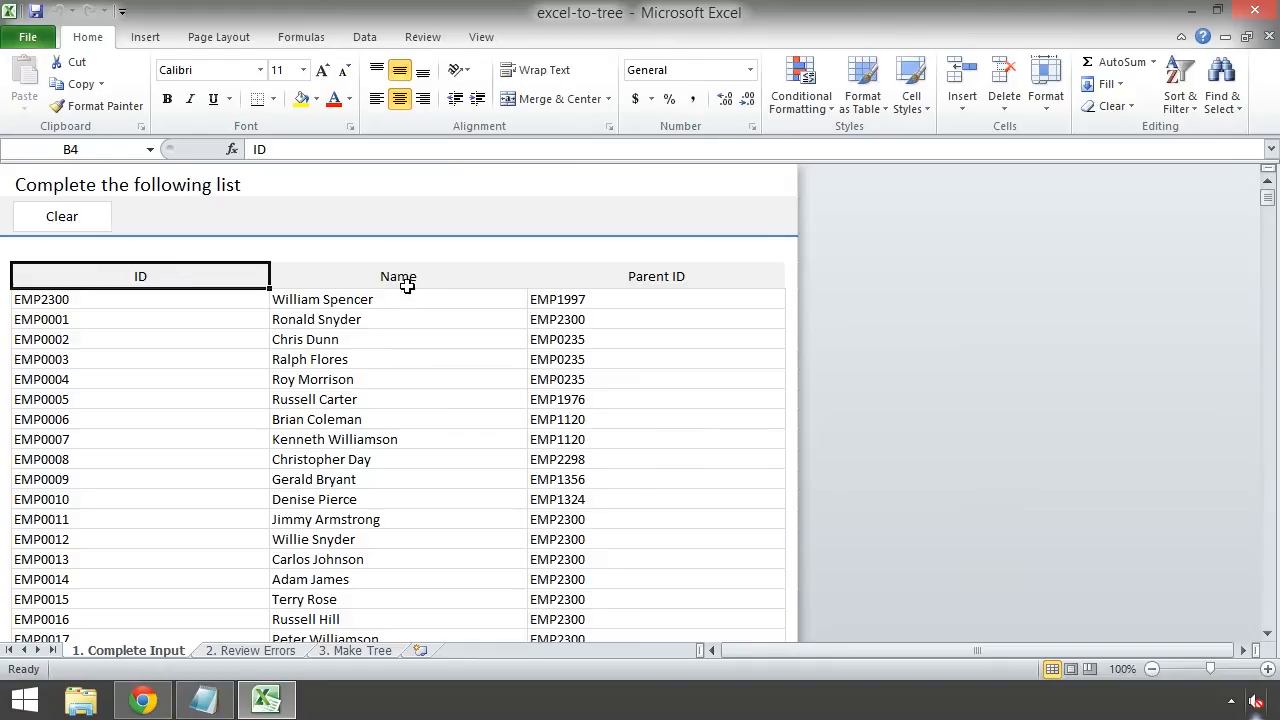
{"action": "left_click", "coordinate": [477, 279]}
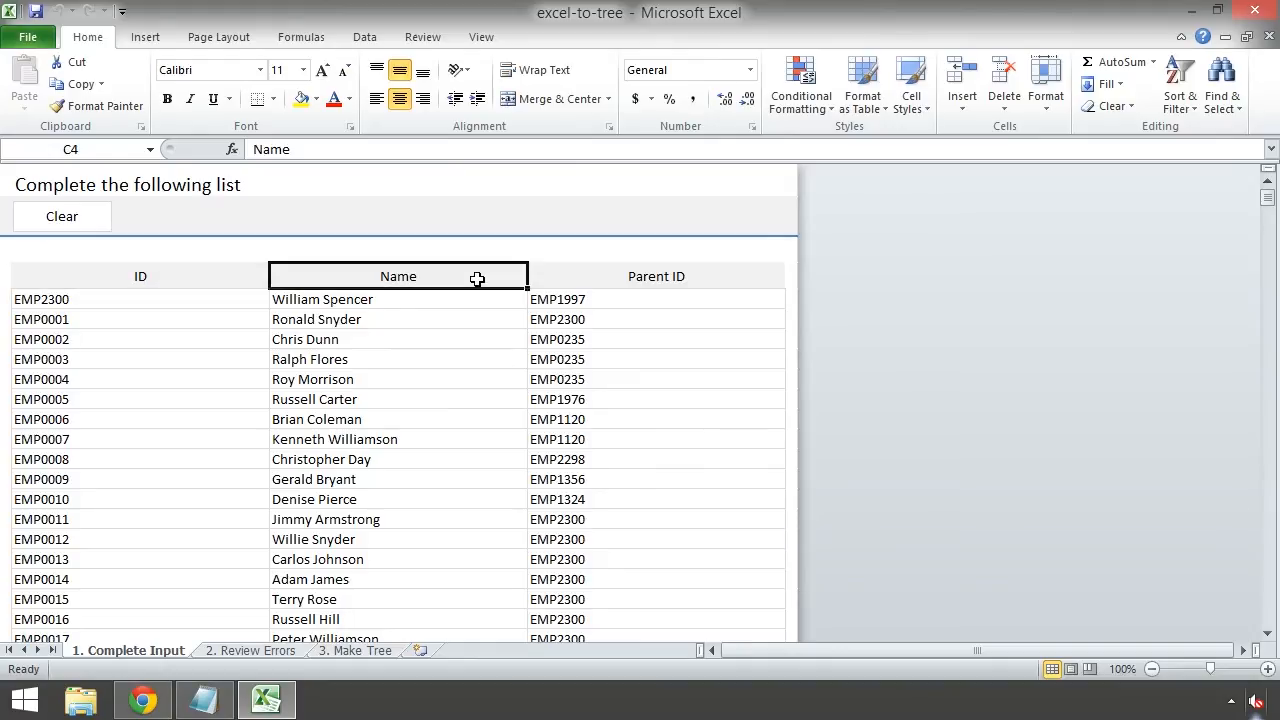
{"action": "left_click", "coordinate": [587, 279]}
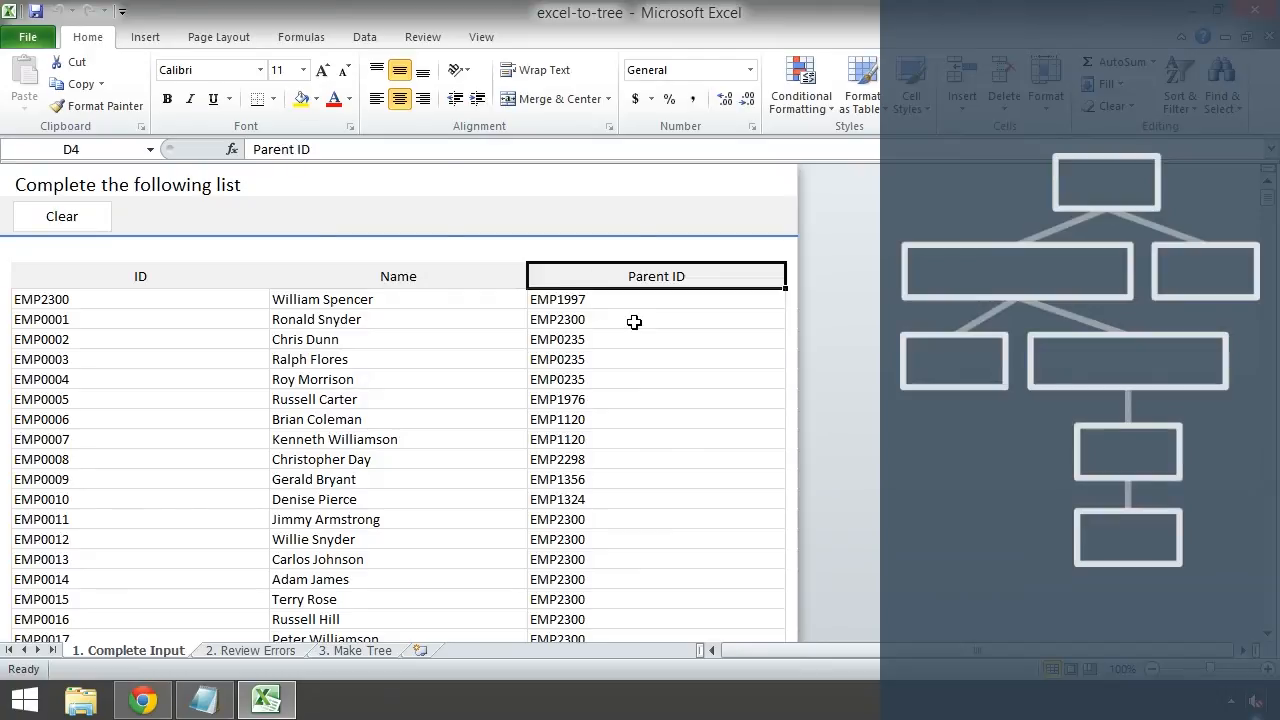
- Trace the Parent ID in the second record to the matching ID and name in the first record
{"action": "left_click_drag", "start_coordinate": [634, 322], "coordinate": [120, 296]}
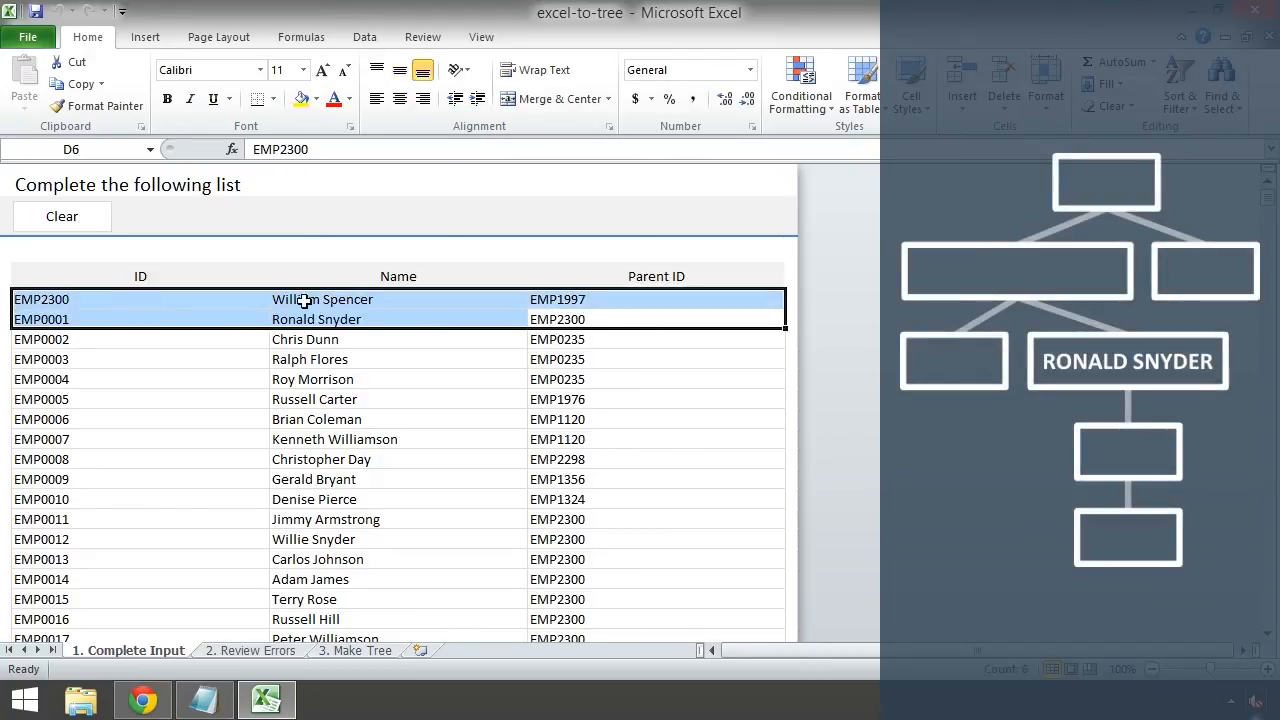
{"action": "left_click", "coordinate": [654, 318]}
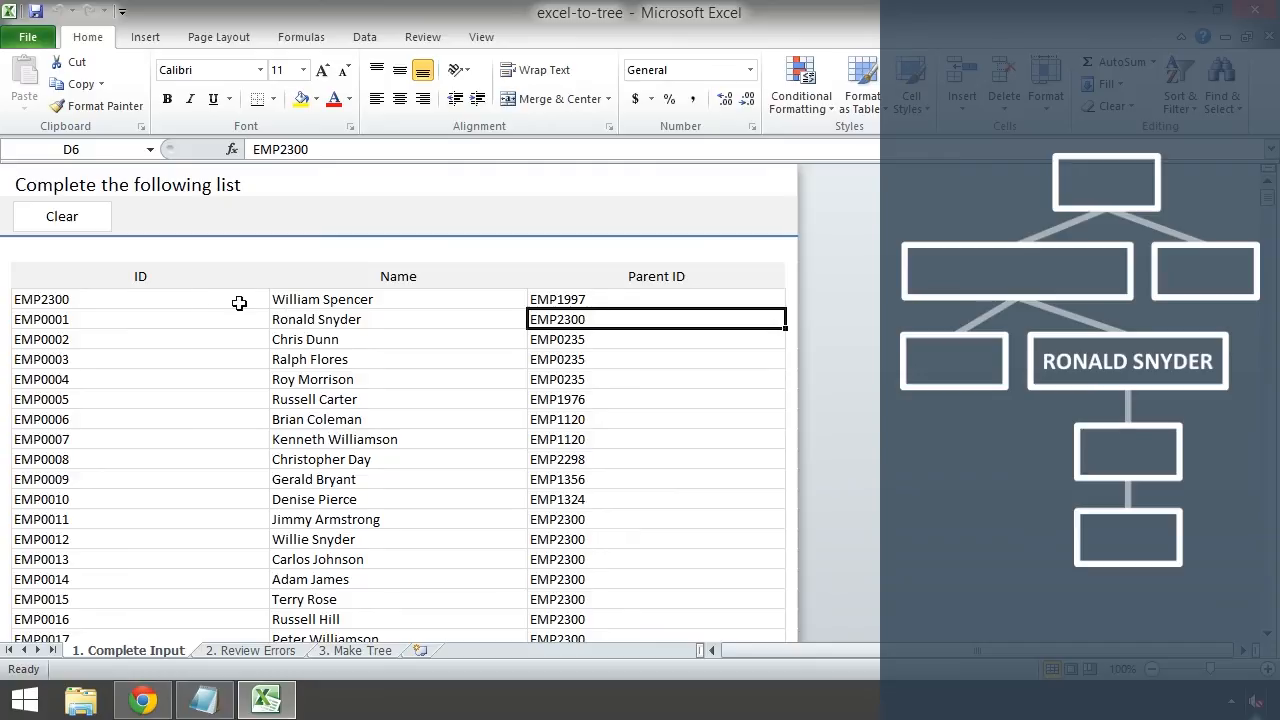
{"action": "left_click", "coordinate": [190, 299]}
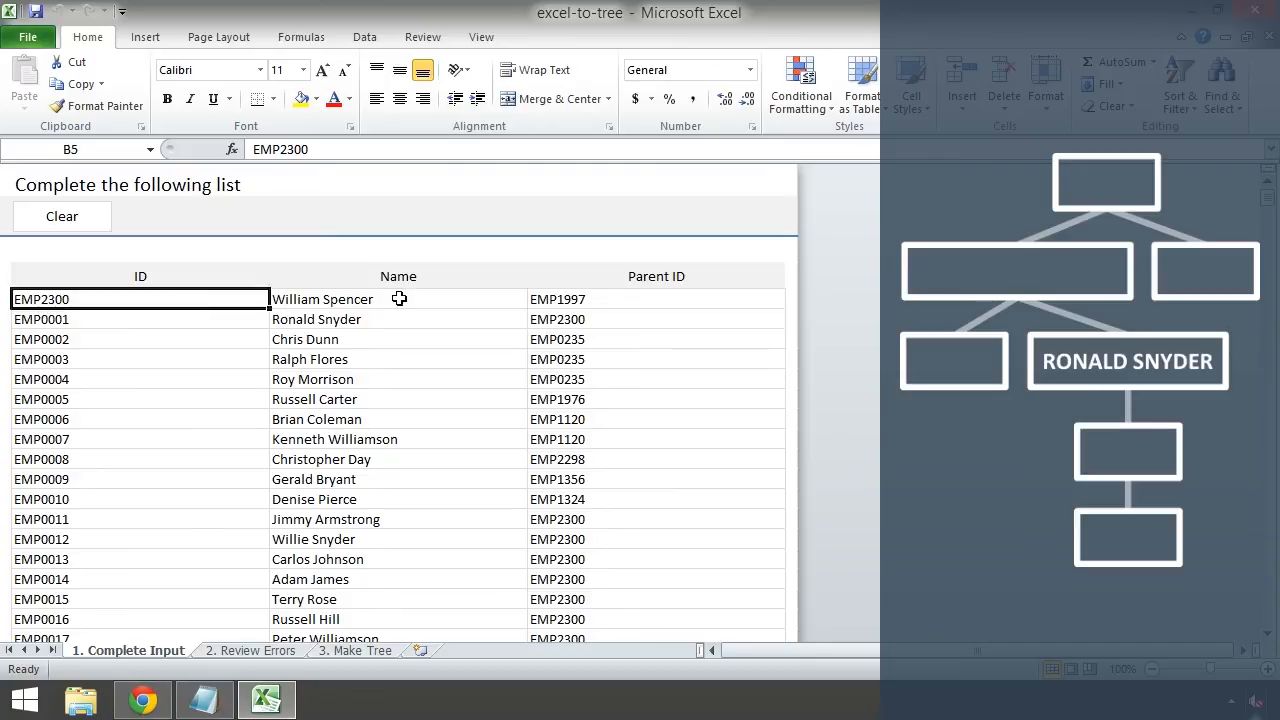
{"action": "left_click", "coordinate": [438, 298]}
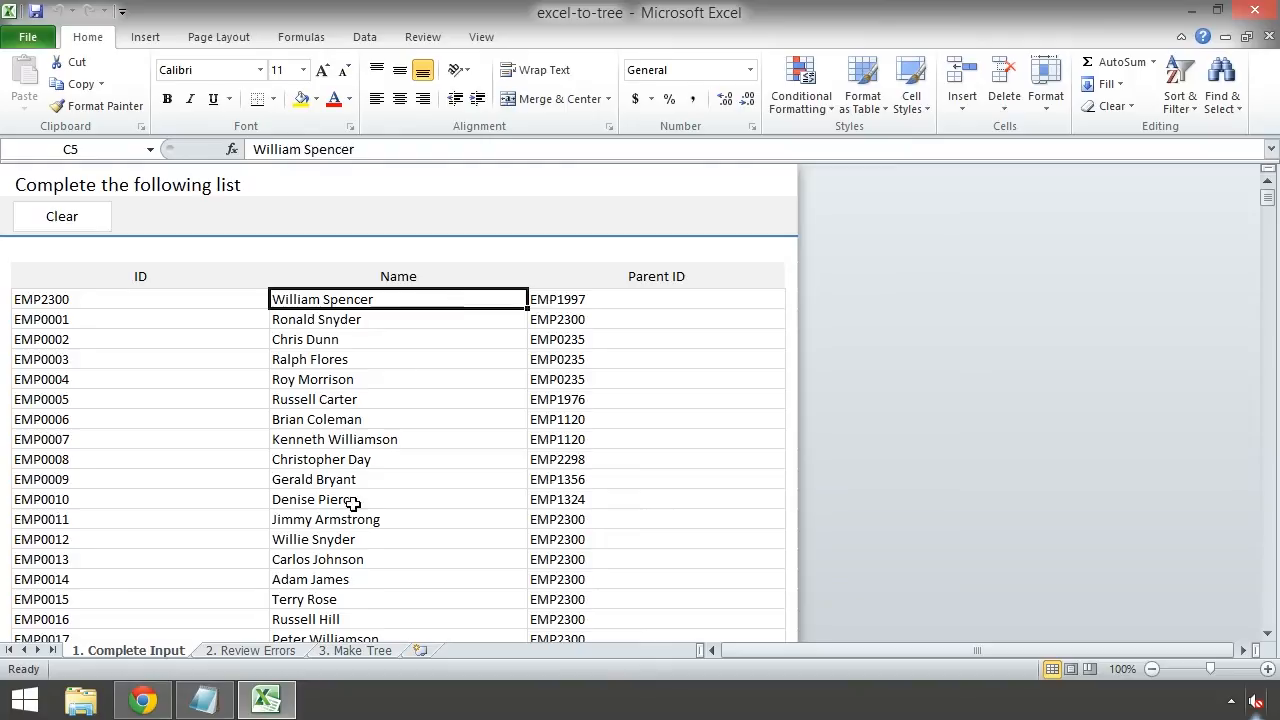
- Generate the integrity report on the Review Errors sheet from the input list
{"action": "left_click", "coordinate": [256, 656]}
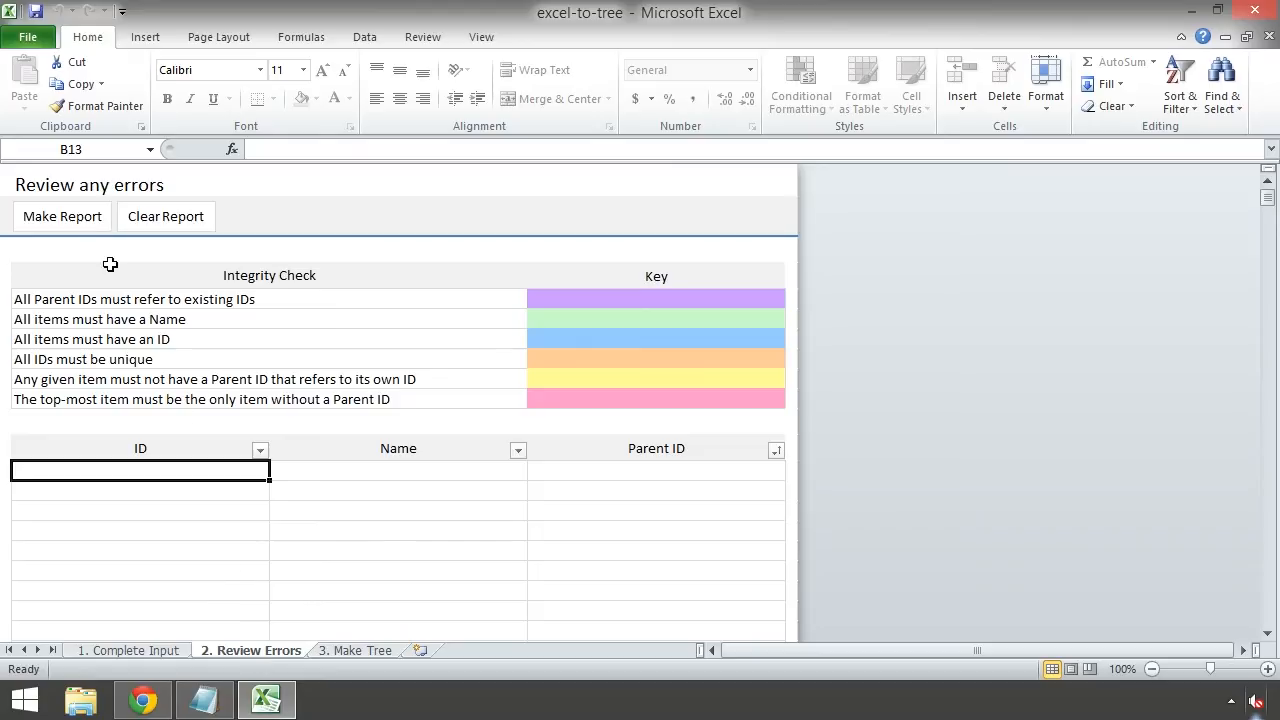
{"action": "left_click", "coordinate": [86, 235]}
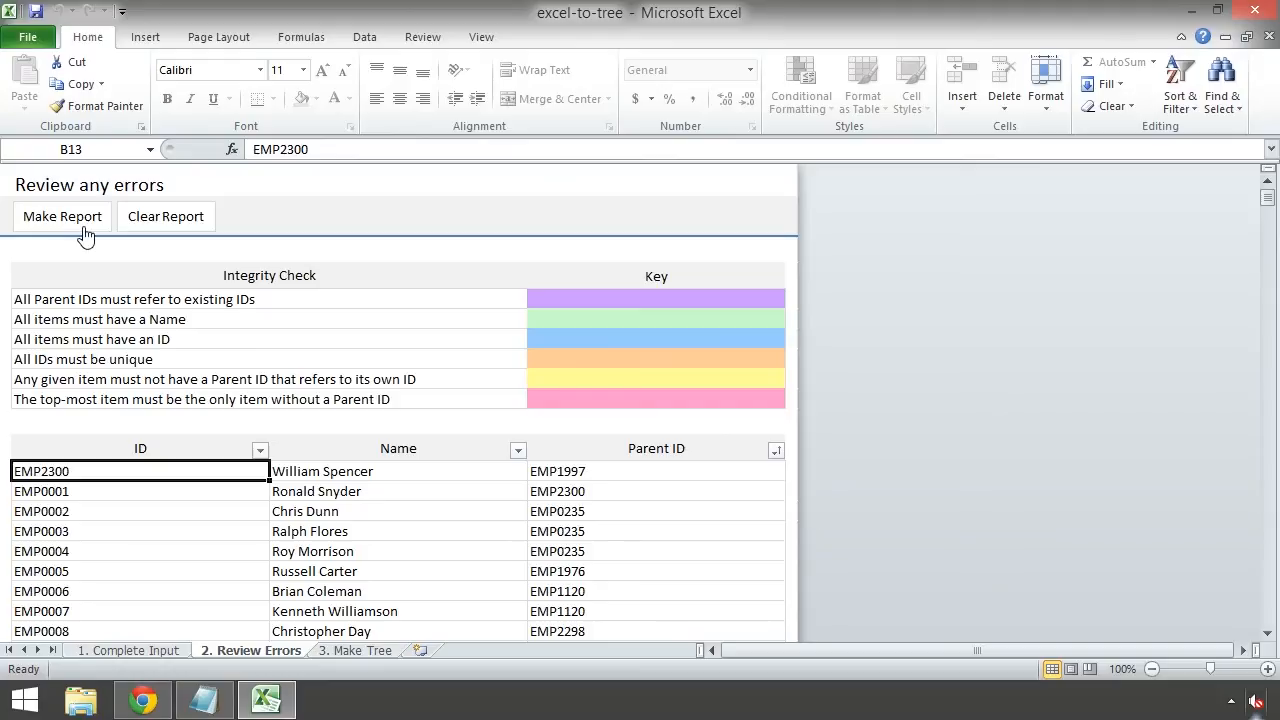
- On the Complete Input sheet, clear the ID in B7, the name in C8 and the Parent ID in D9
{"action": "left_click", "coordinate": [128, 652]}
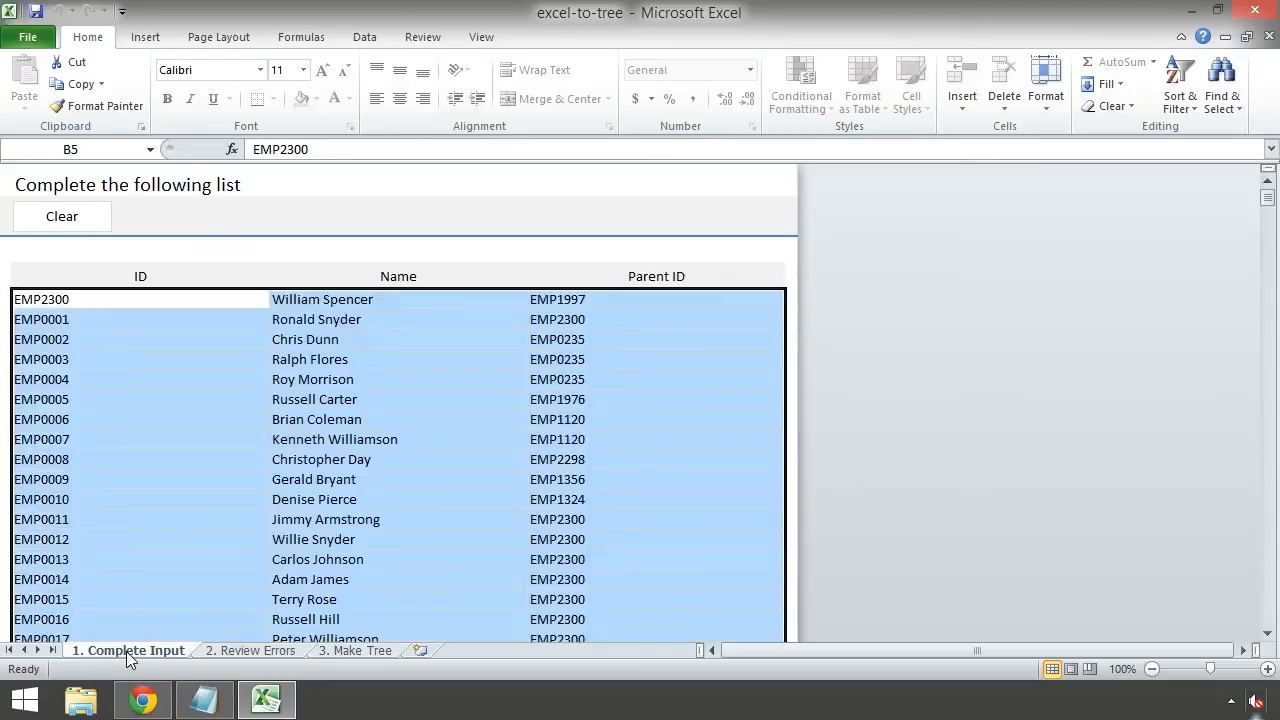
{"action": "left_click", "coordinate": [109, 340]}
{"action": "key", "text": "Delete"}
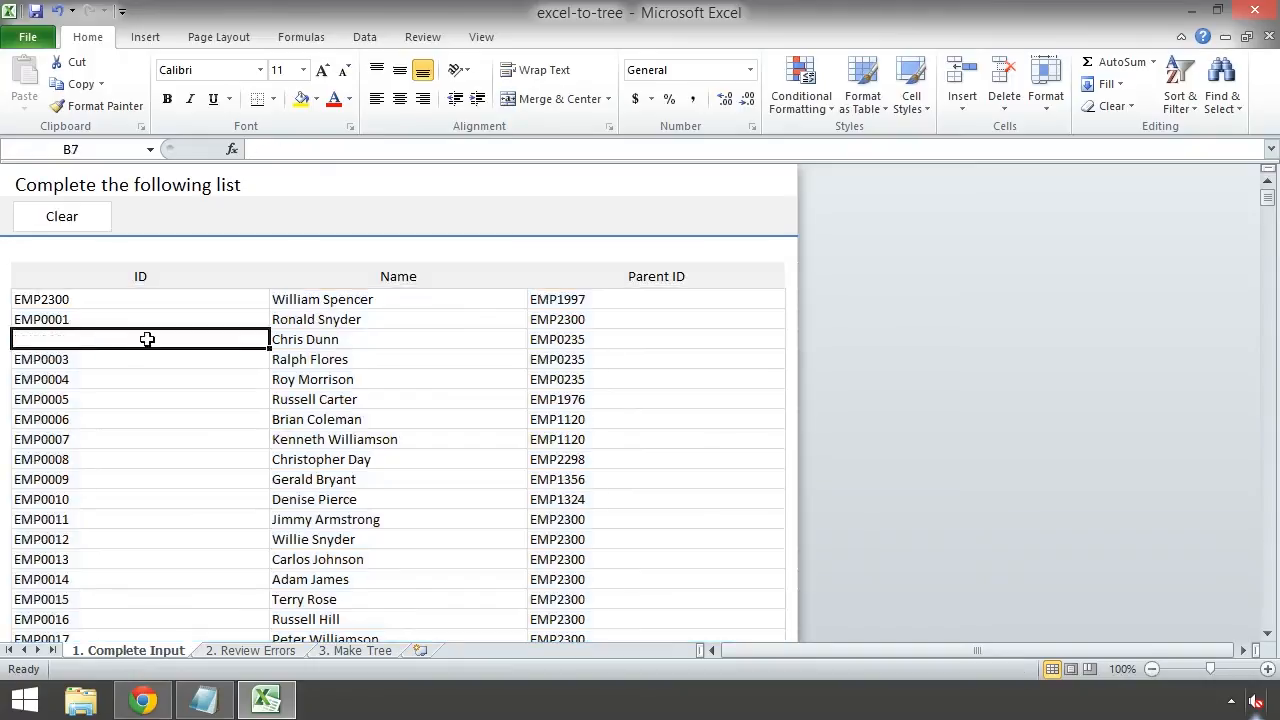
{"action": "left_click", "coordinate": [389, 357]}
{"action": "key", "text": "Delete"}
{"action": "left_click", "coordinate": [580, 387]}
{"action": "key", "text": "Delete"}
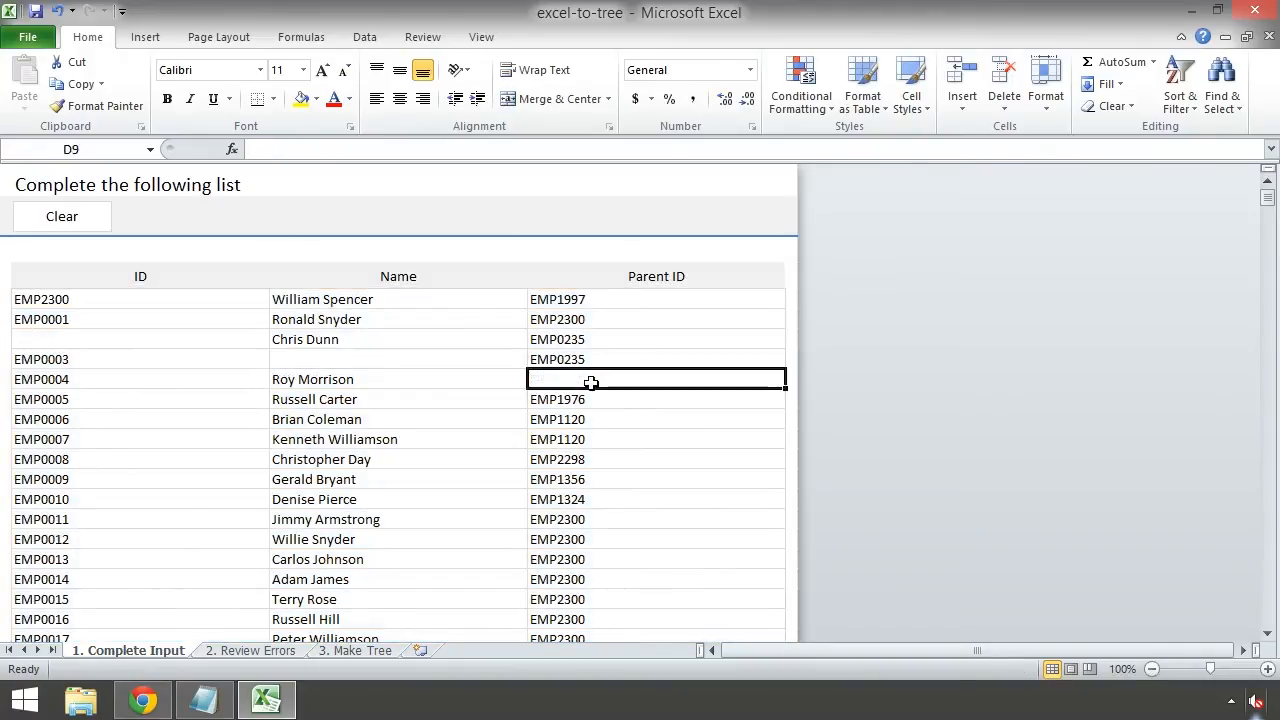
- Create a duplicate ID by copying the ID from B12 over the one in B11
{"action": "left_click", "coordinate": [79, 438]}
{"action": "key", "text": "ctrl+c"}
{"action": "left_click", "coordinate": [86, 418]}
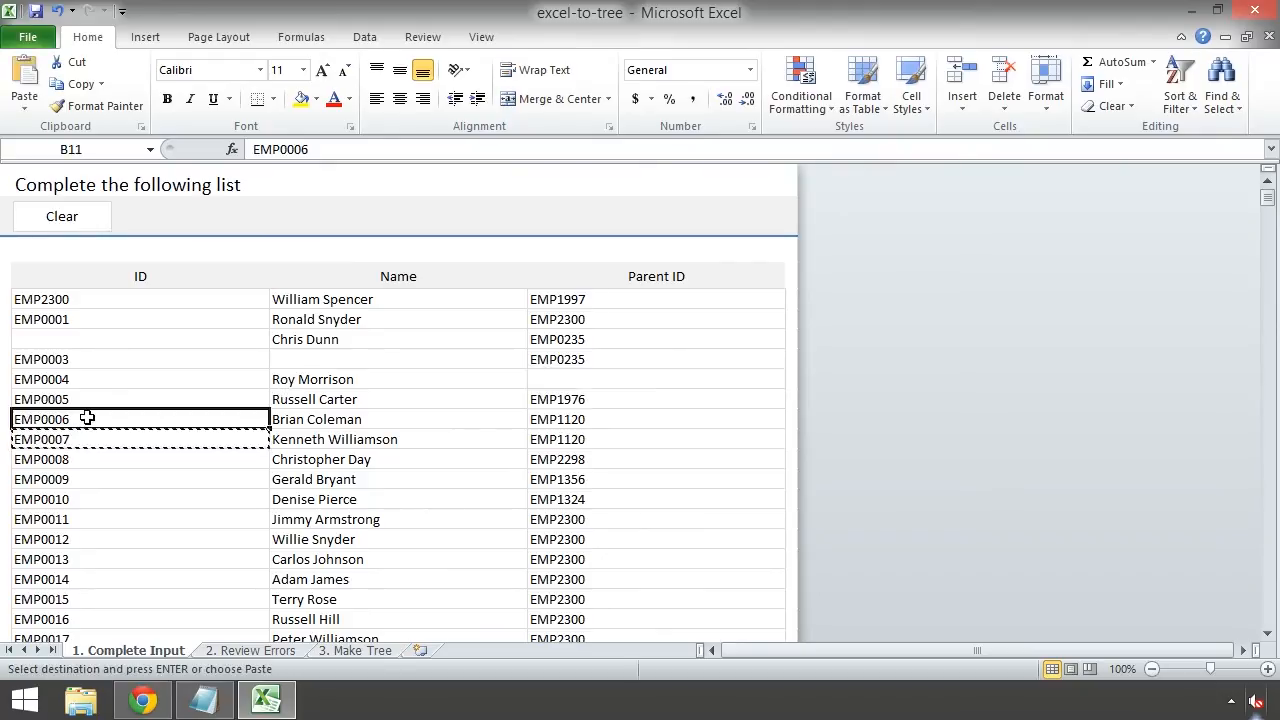
{"action": "key", "text": "ctrl+v"}
- Make the second record its own parent by copying B6 into D6, and set the first record's Parent ID in D5 to WRONG
{"action": "left_click", "coordinate": [94, 319]}
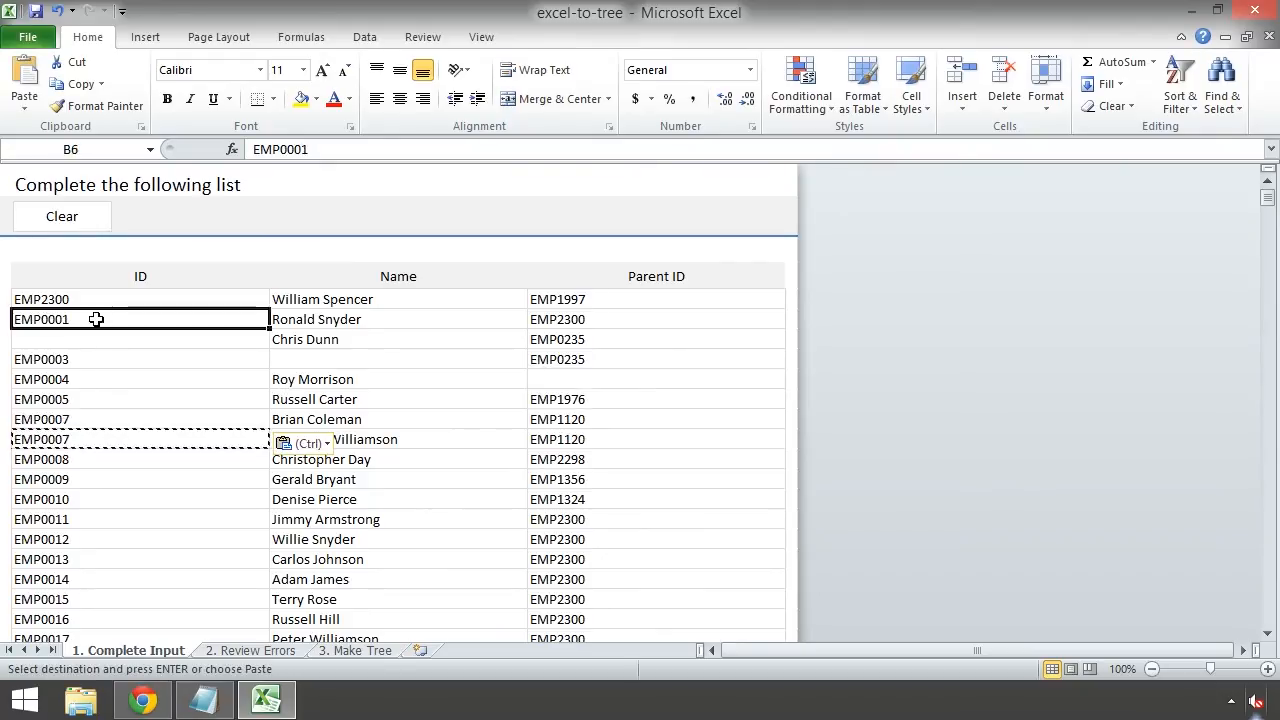
{"action": "key", "text": "ctrl+c"}
{"action": "left_click", "coordinate": [557, 322]}
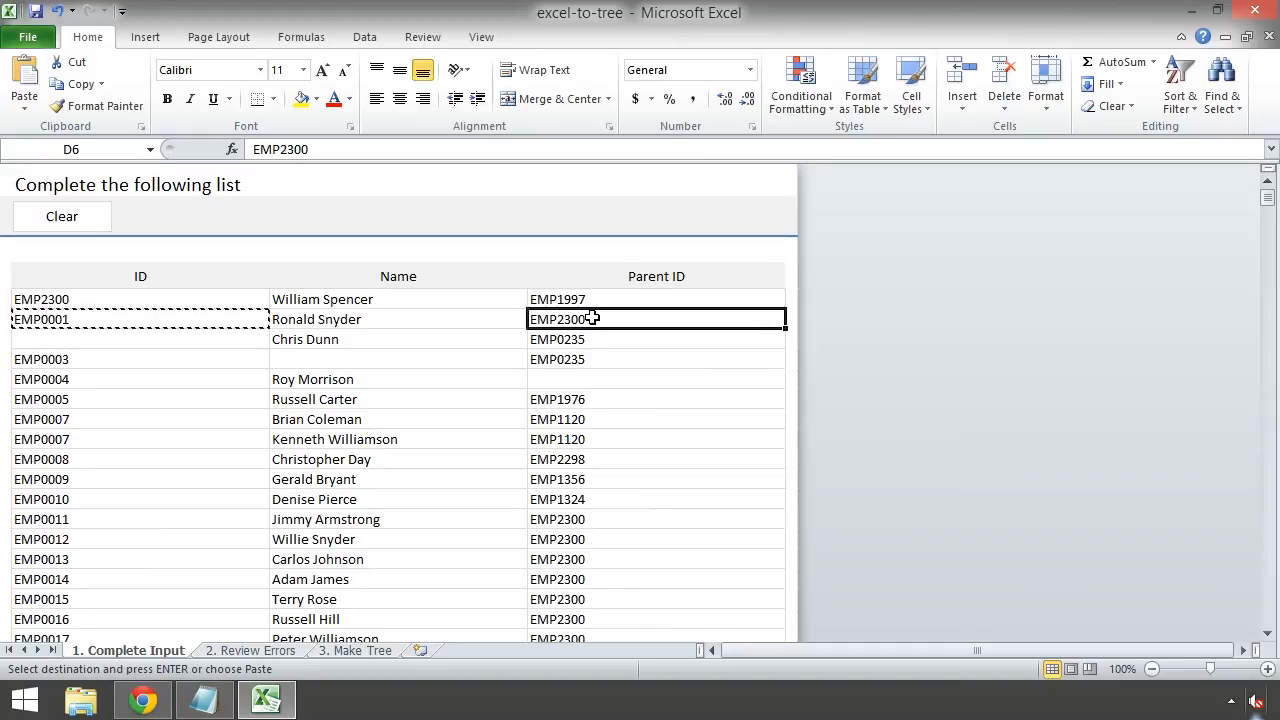
{"action": "key", "text": "ctrl+v"}
{"action": "left_click", "coordinate": [587, 299]}
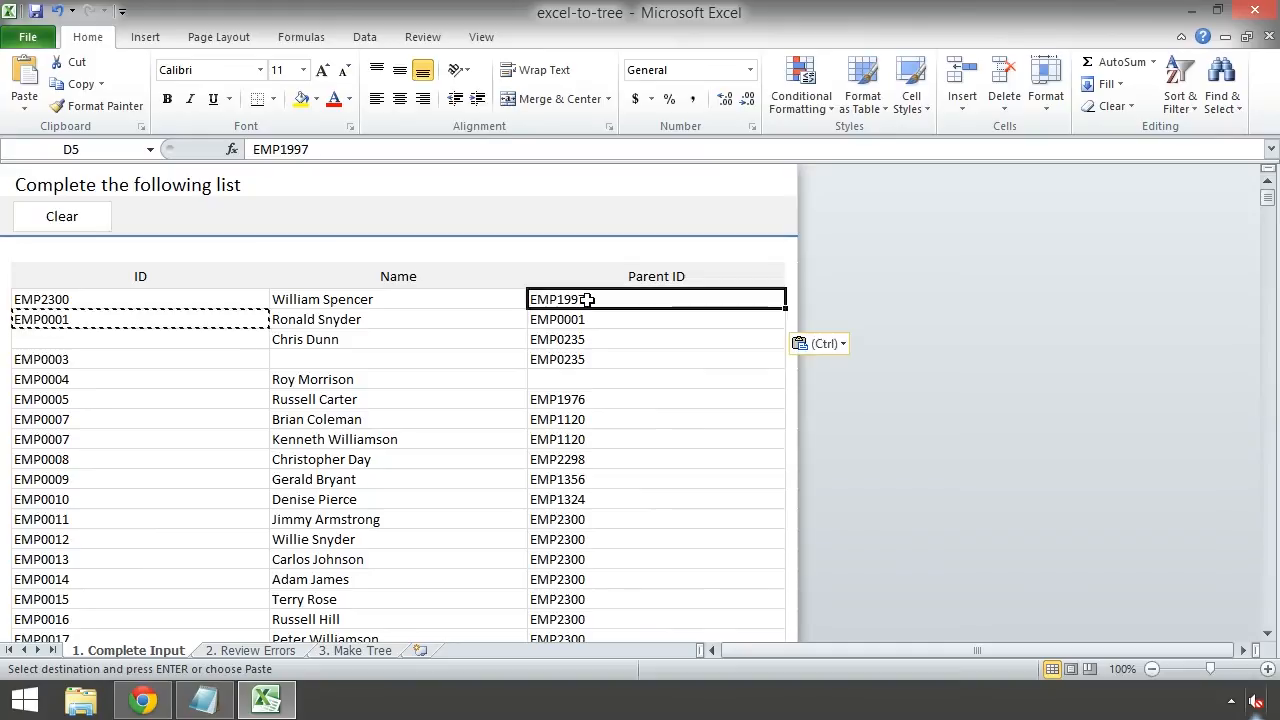
{"action": "type", "text": "WRONG"}
{"action": "key", "text": "Return"}
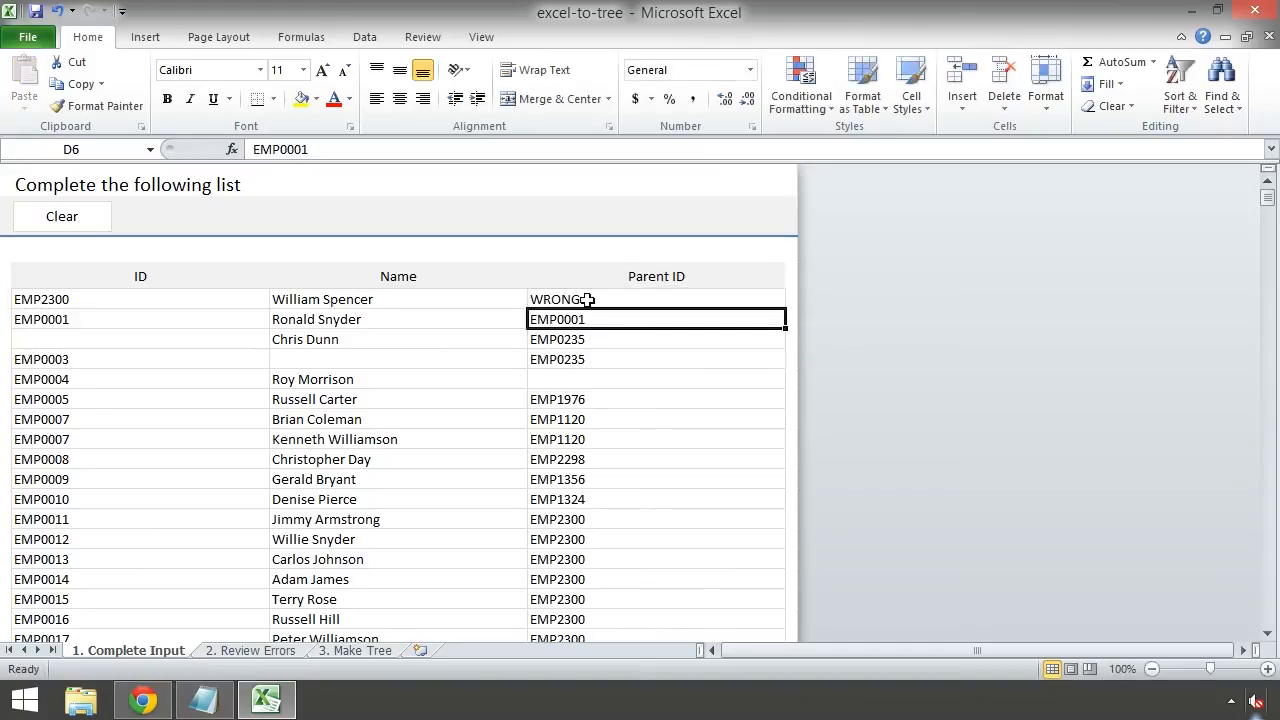
- Regenerate the integrity report on the Review Errors sheet and inspect each coloured ID, Name and Parent ID cell against the key
{"action": "left_click", "coordinate": [276, 651]}
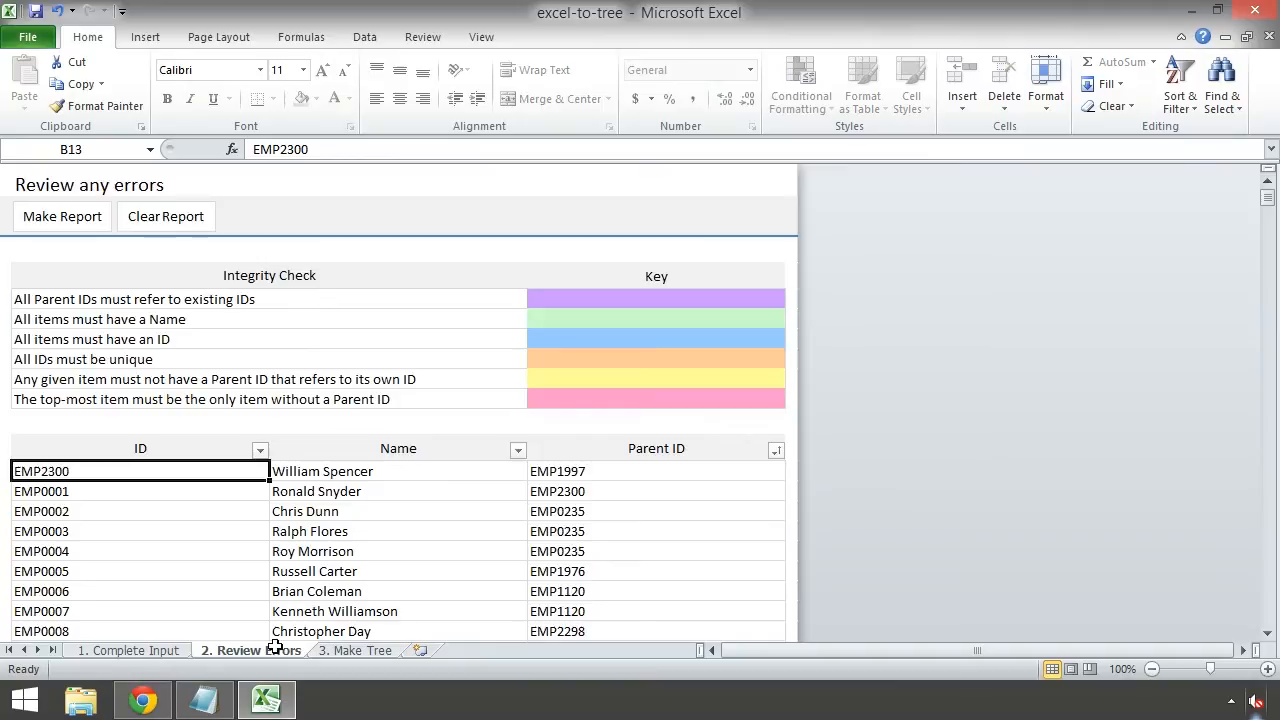
{"action": "left_click", "coordinate": [80, 219]}
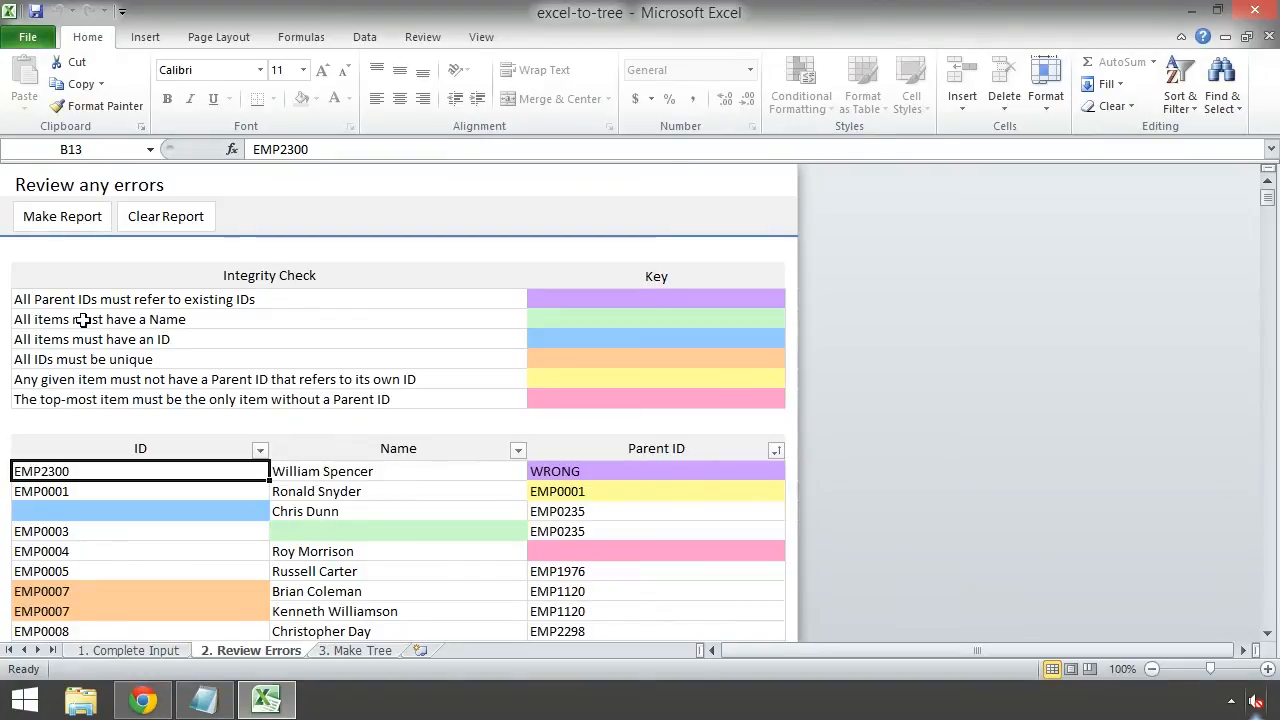
{"action": "left_click", "coordinate": [92, 590]}
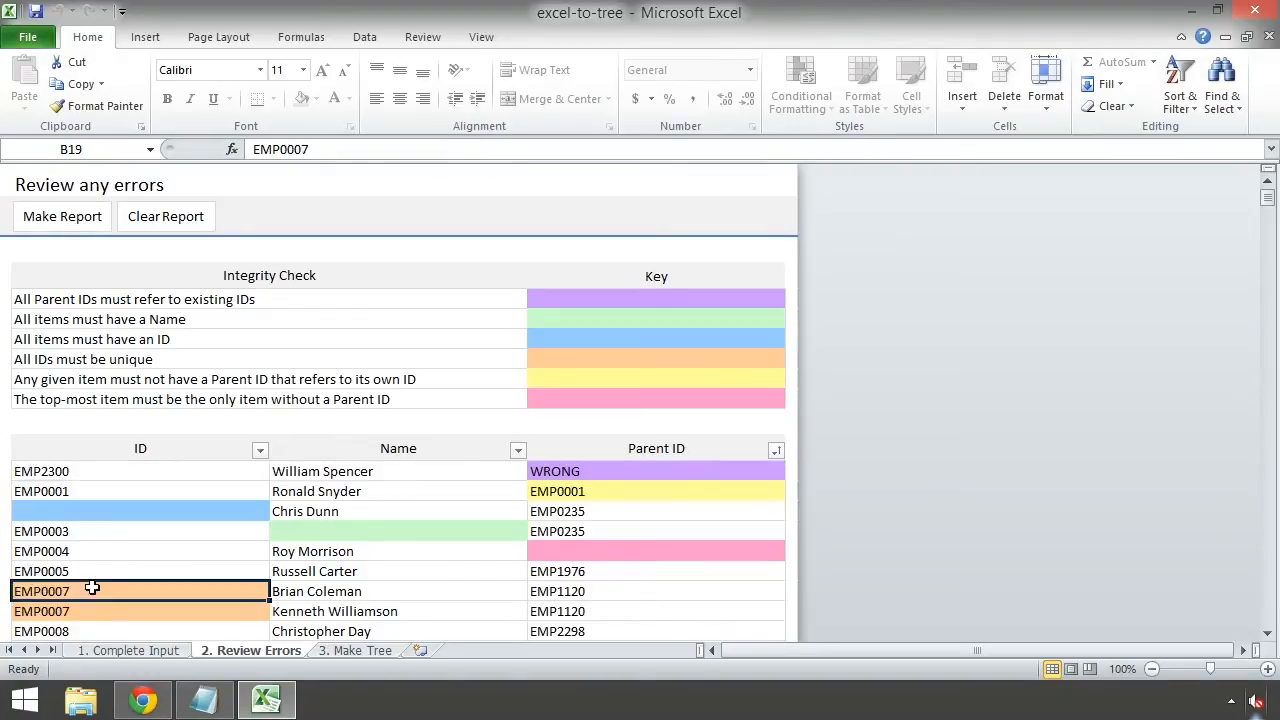
{"action": "left_click_drag", "start_coordinate": [92, 590], "coordinate": [92, 605]}
{"action": "left_click", "coordinate": [205, 511]}
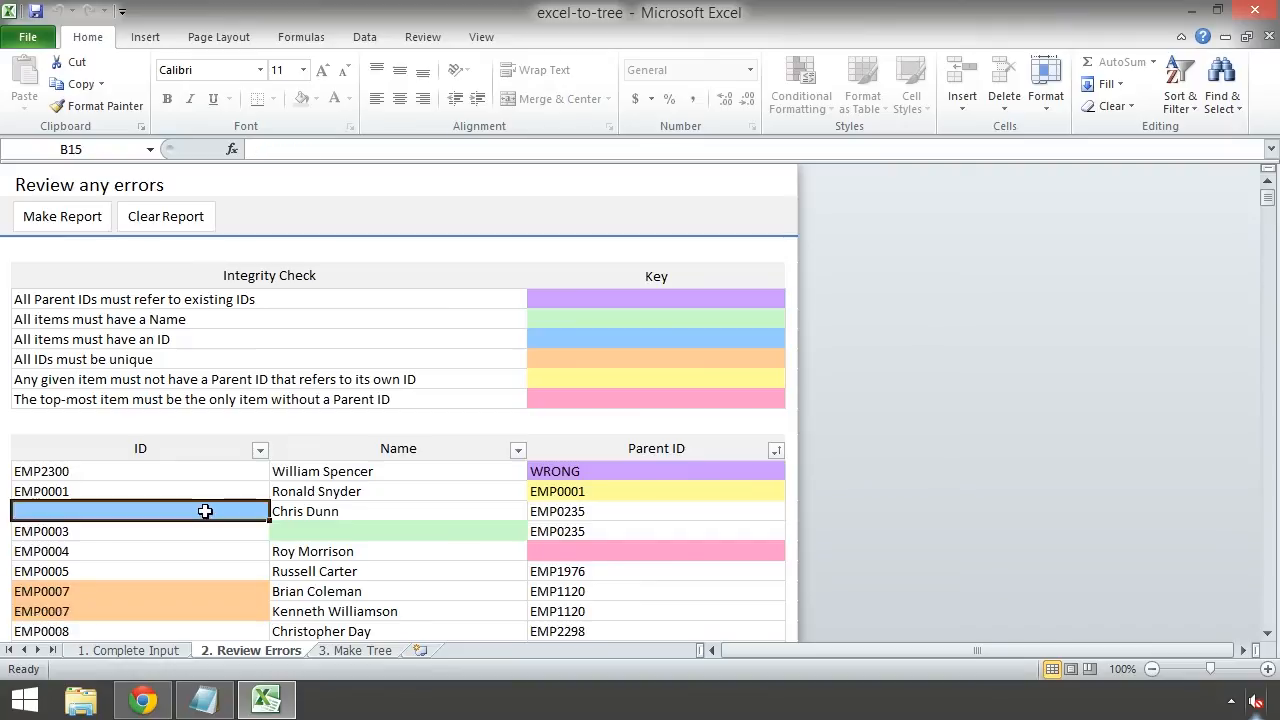
{"action": "left_click", "coordinate": [398, 533]}
{"action": "left_click", "coordinate": [614, 553]}
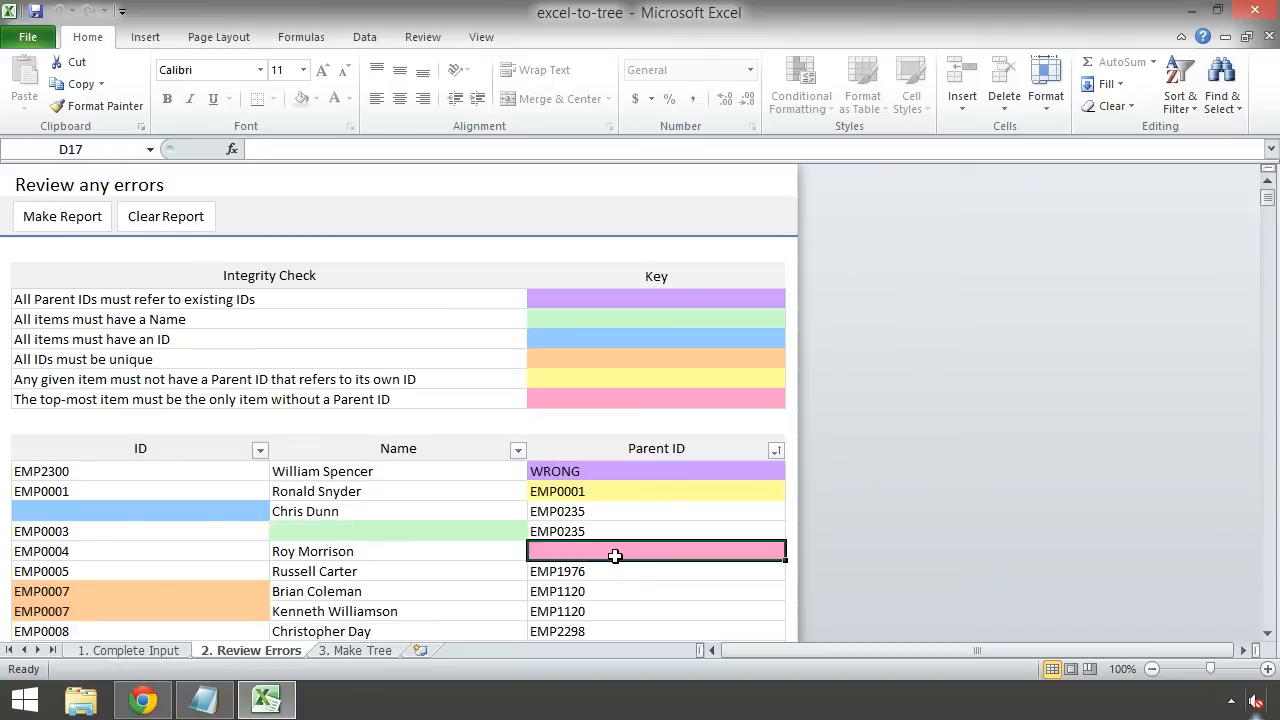
{"action": "left_click", "coordinate": [608, 490]}
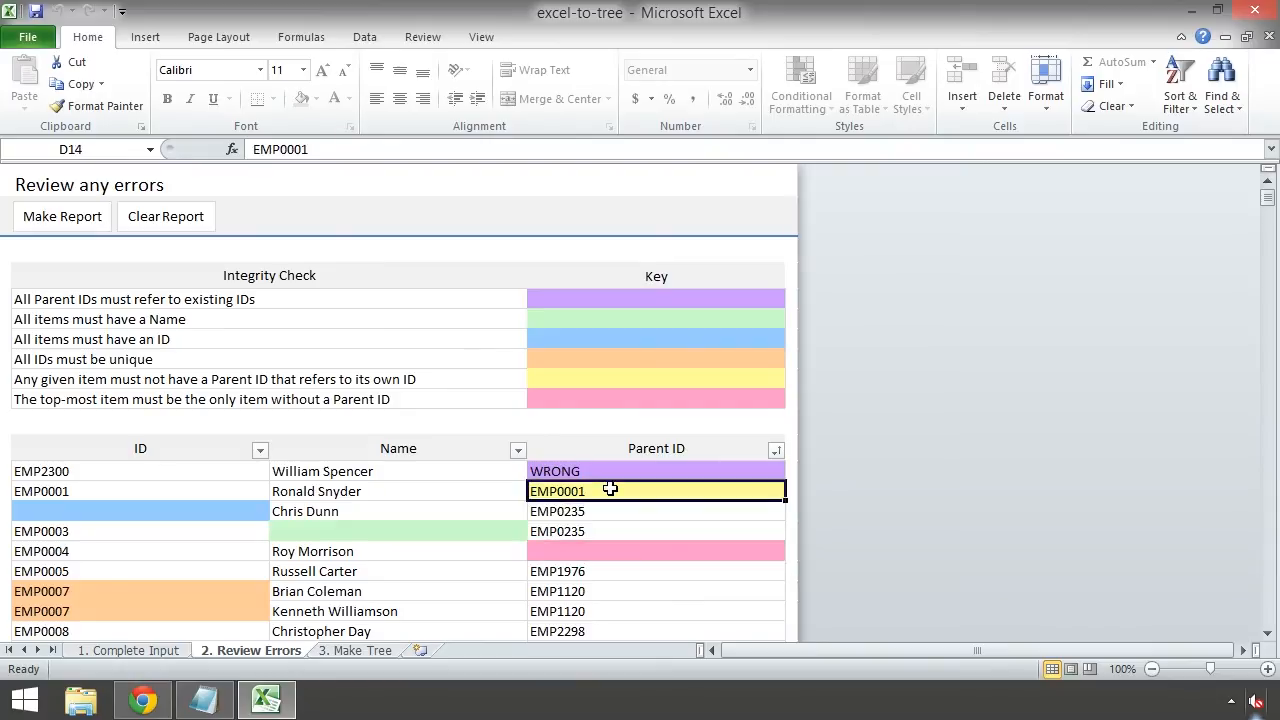
{"action": "left_click", "coordinate": [611, 469]}
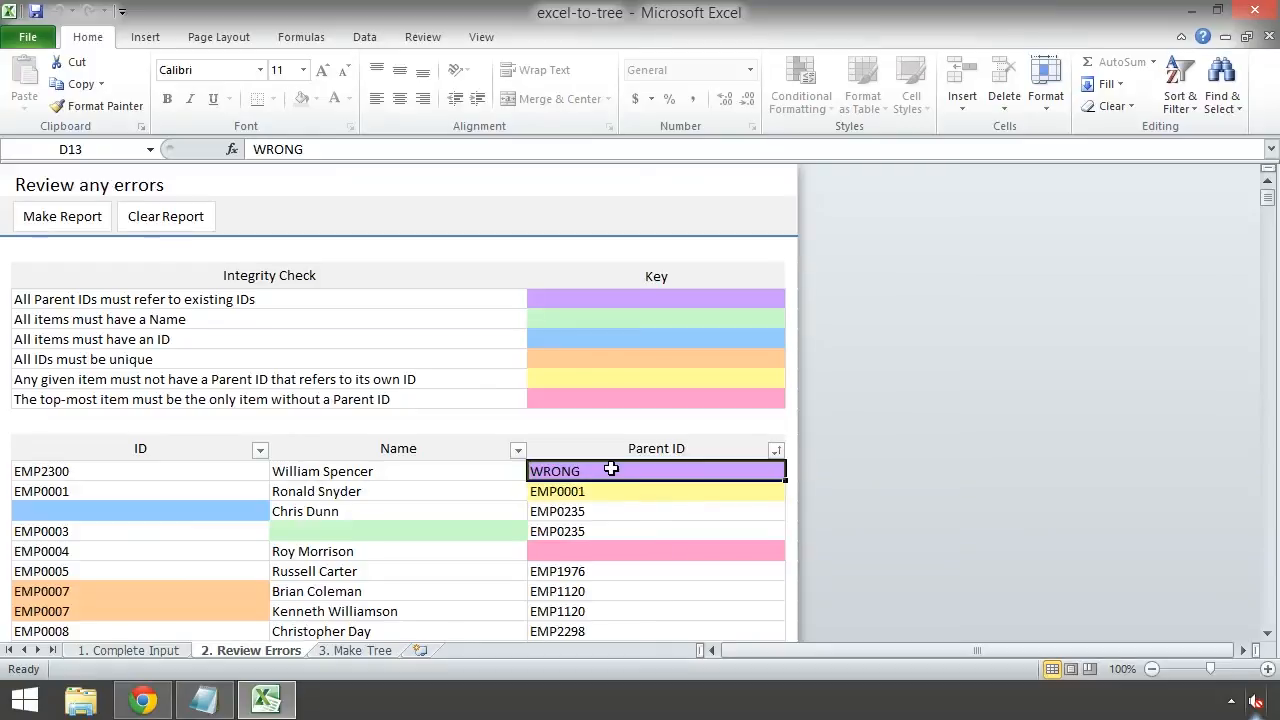
- Close the workbook without saving the deliberate errors and reopen excel-to-tree
{"action": "left_click", "coordinate": [1254, 11]}
{"action": "left_click", "coordinate": [620, 375]}
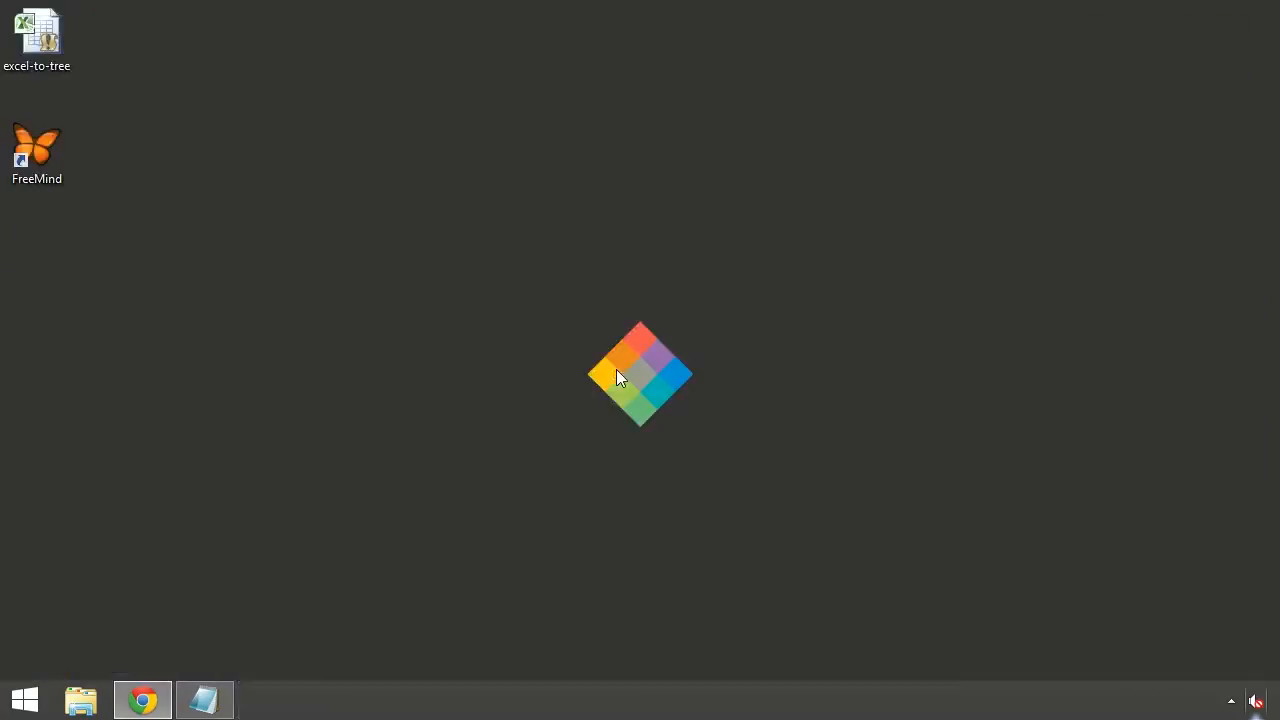
{"action": "double_click", "coordinate": [37, 35]}
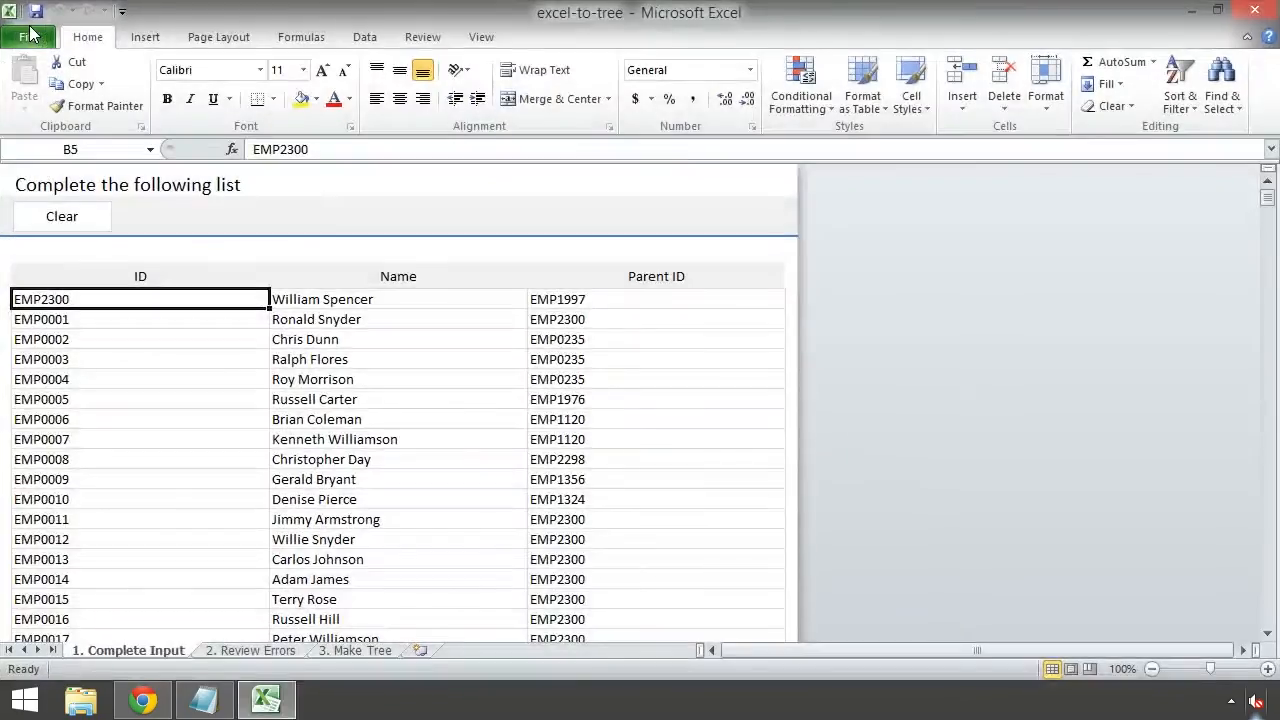
- Generate the integrity report on the Review Errors sheet, then sort Parent ID by the pink cell colour and highlight the first record
{"action": "left_click", "coordinate": [268, 650]}
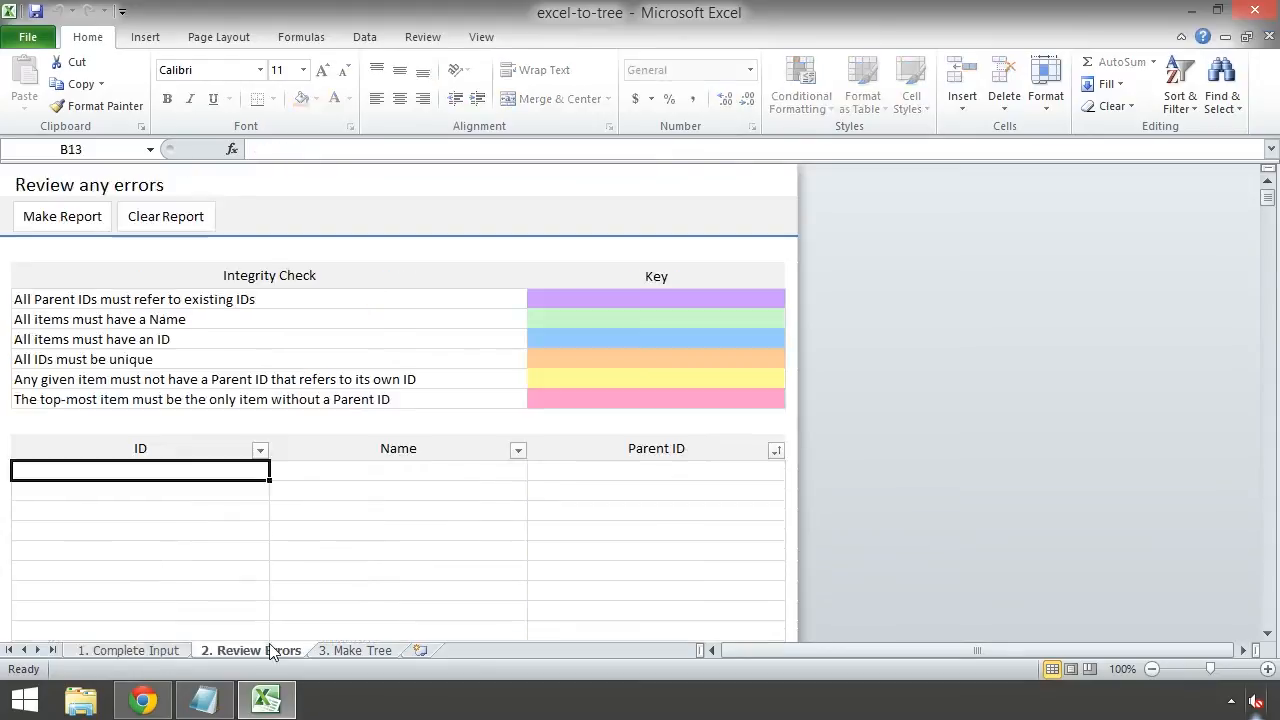
{"action": "left_click", "coordinate": [78, 228]}
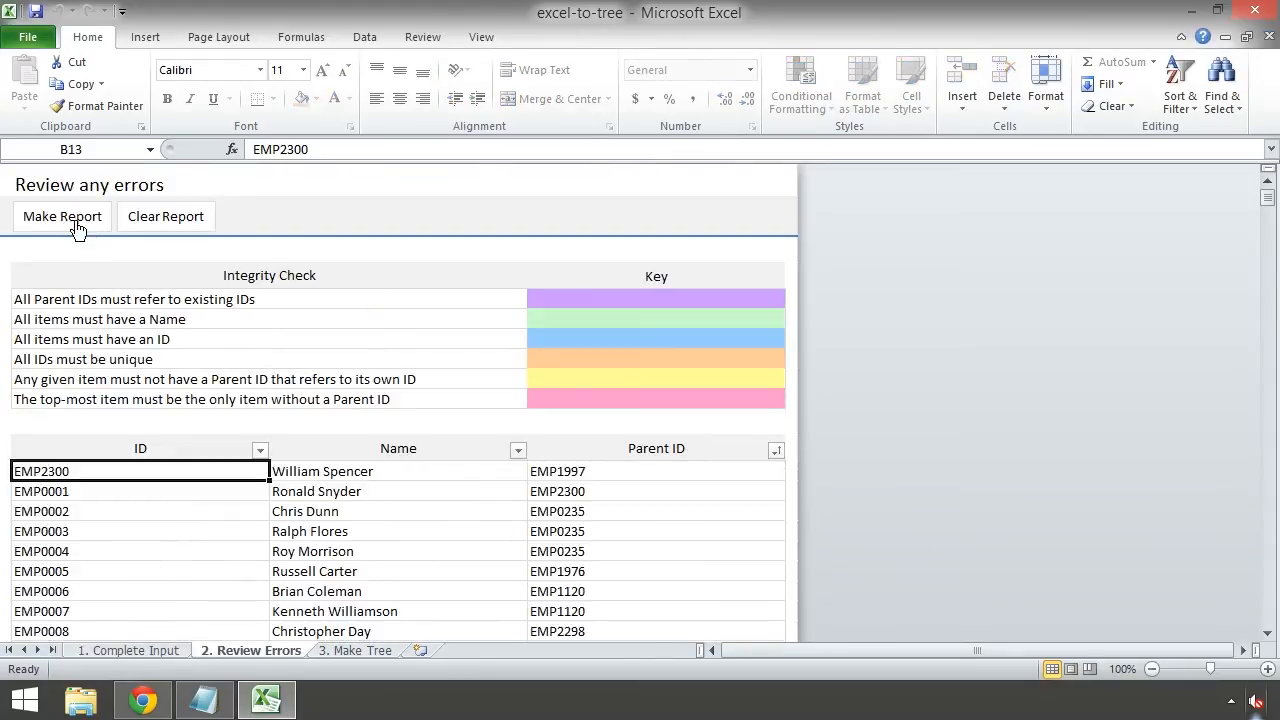
{"action": "left_click", "coordinate": [773, 451]}
{"action": "mouse_move", "coordinate": [766, 208]}
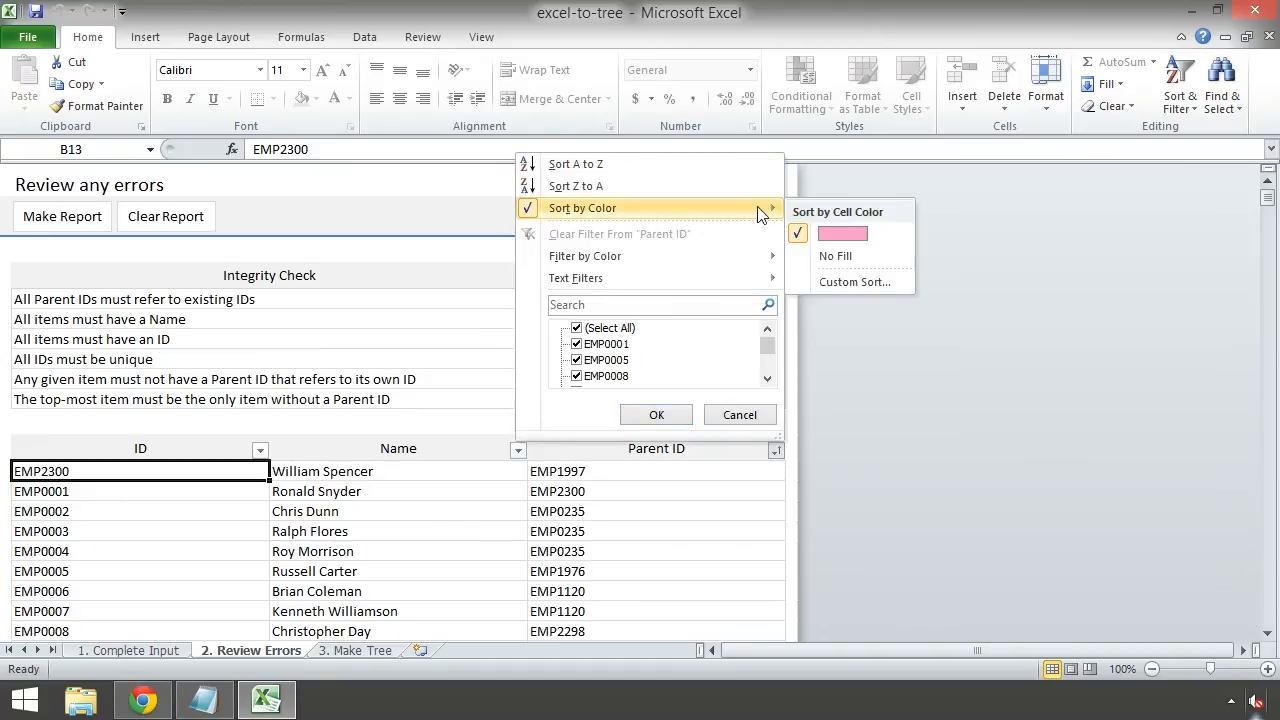
{"action": "left_click", "coordinate": [842, 234]}
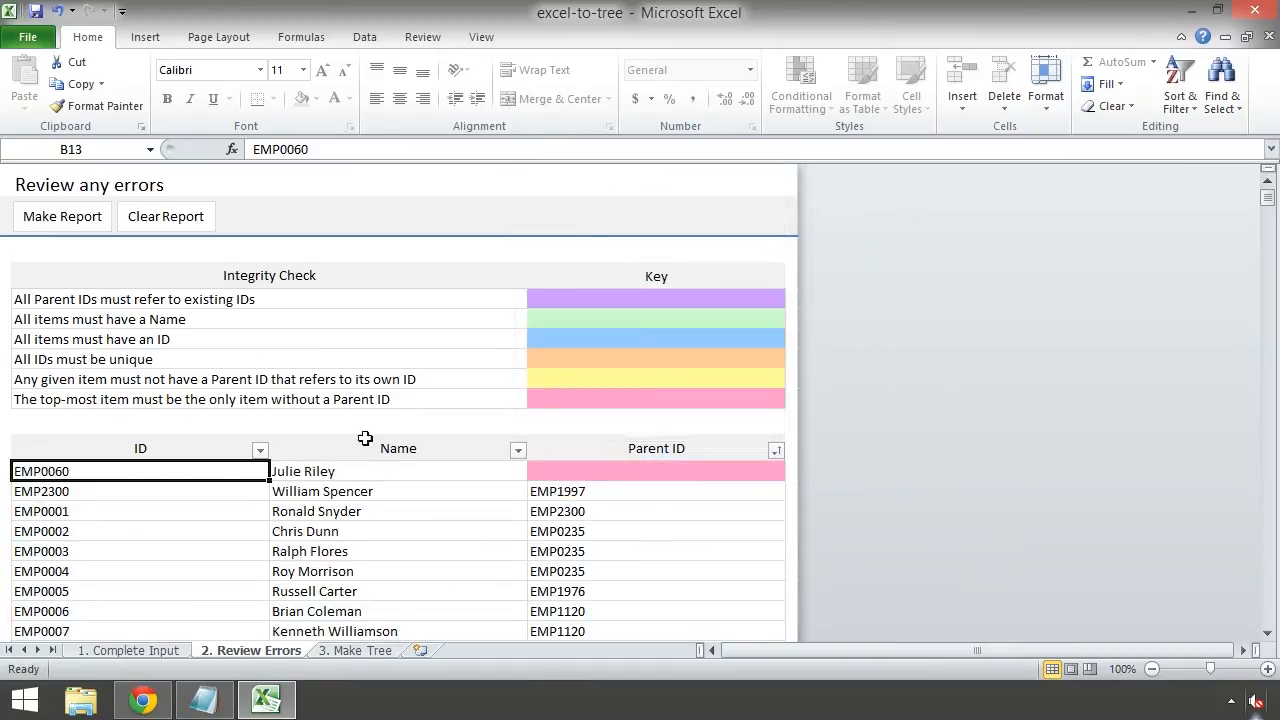
{"action": "left_click_drag", "start_coordinate": [193, 468], "coordinate": [582, 469]}
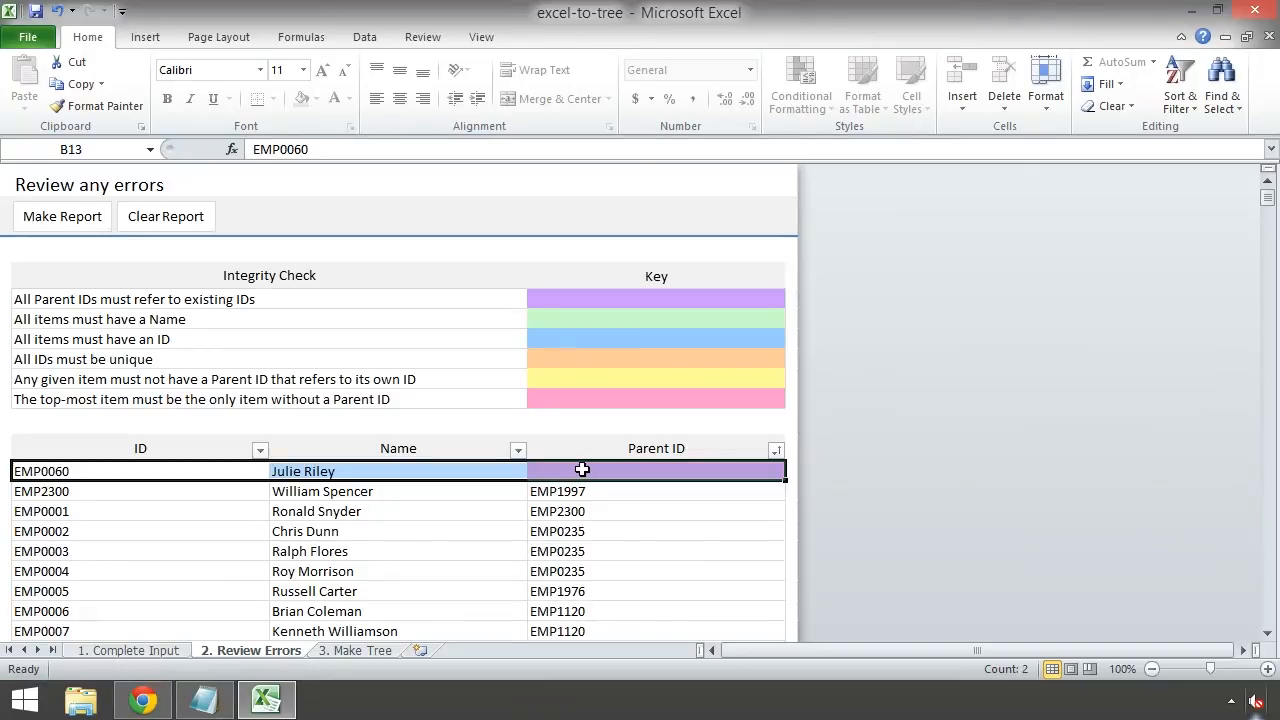
- Convert the table to a tree structure on the Make Tree sheet
{"action": "left_click", "coordinate": [368, 650]}
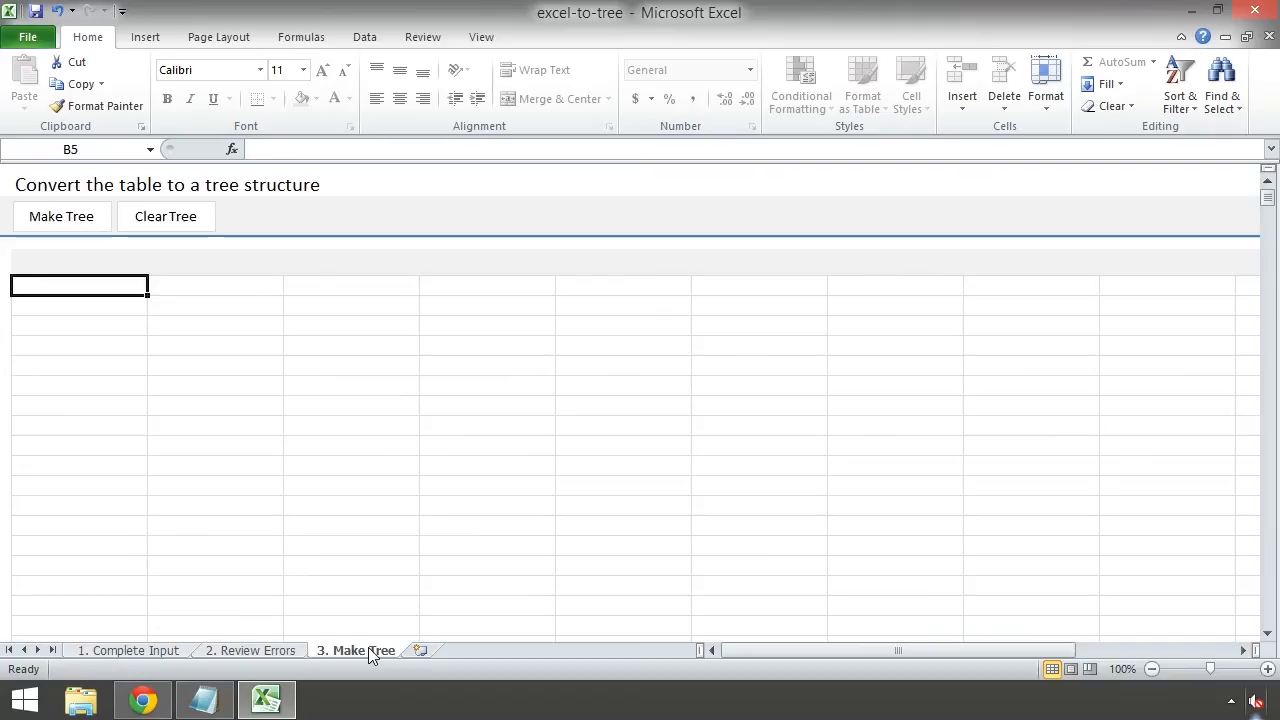
{"action": "left_click", "coordinate": [88, 218]}
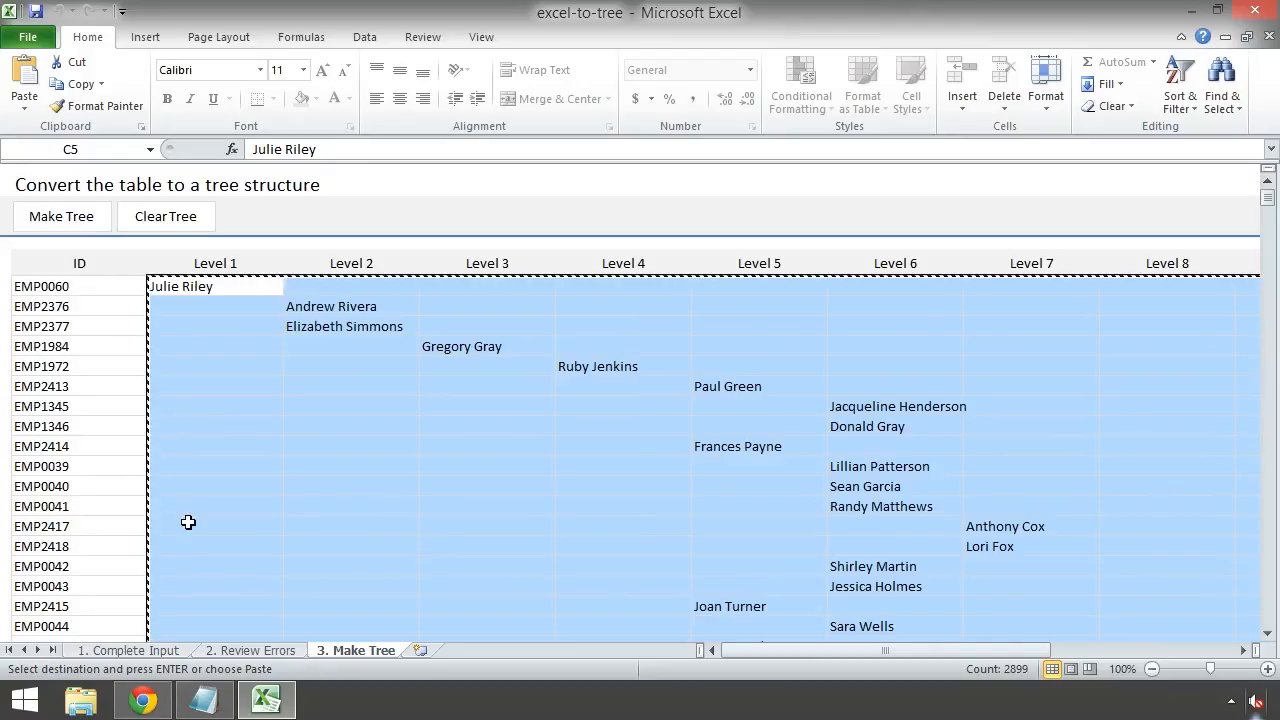
- Switch to Notepad, paste the copied tree into the empty document and return to its beginning
{"action": "left_click", "coordinate": [205, 700]}
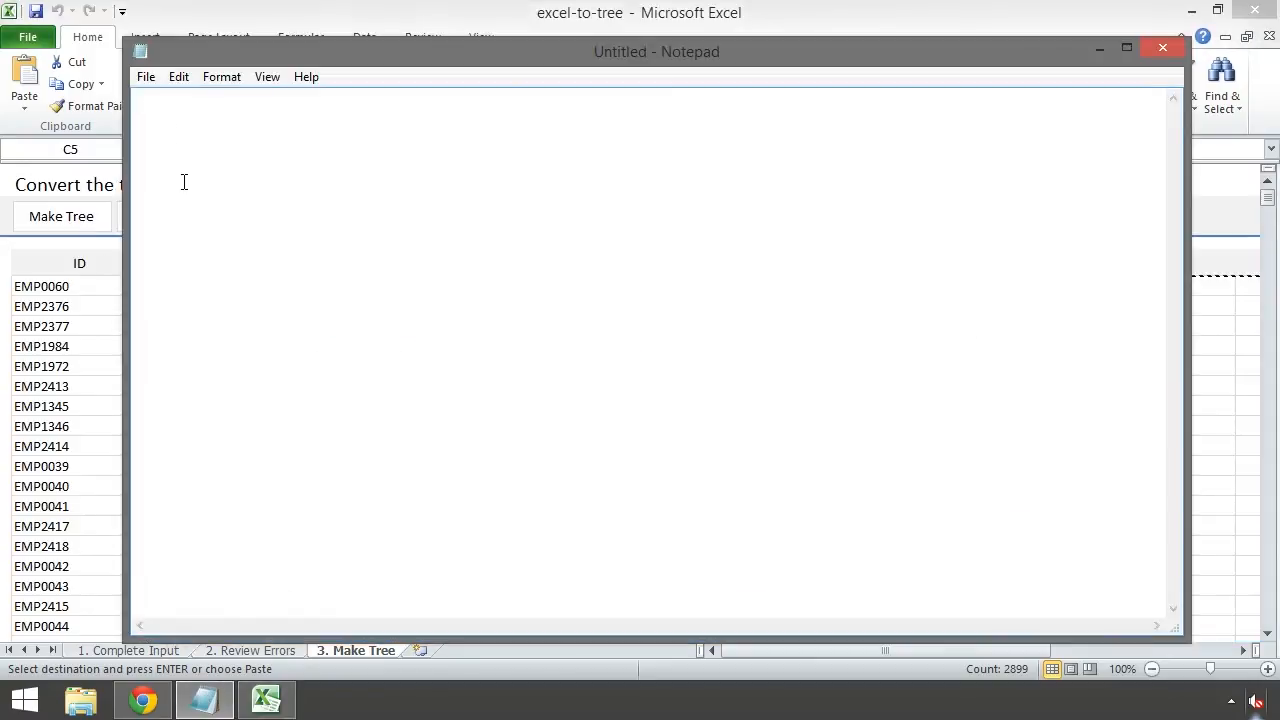
{"action": "left_click", "coordinate": [180, 77]}
{"action": "left_click", "coordinate": [234, 171]}
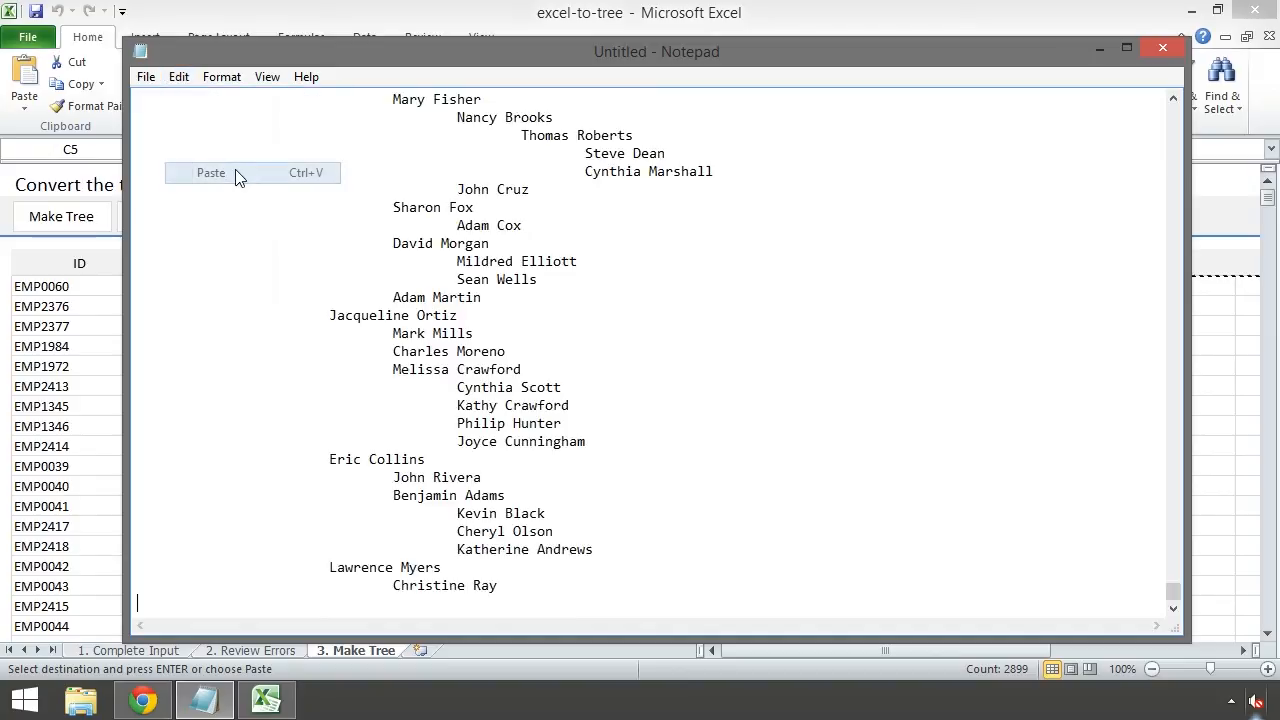
{"action": "left_click_drag", "start_coordinate": [1173, 592], "coordinate": [1170, 98]}
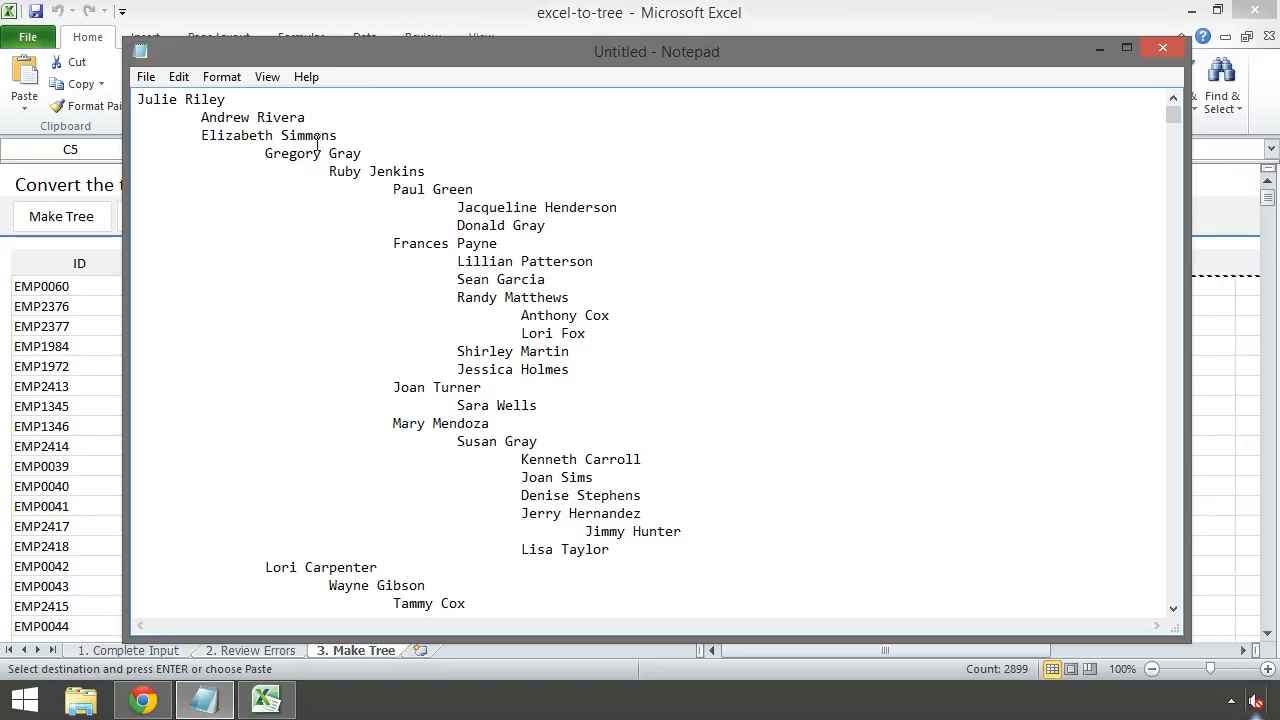
- Select the entire indented tree text in Notepad and copy it
{"action": "left_click", "coordinate": [179, 77]}
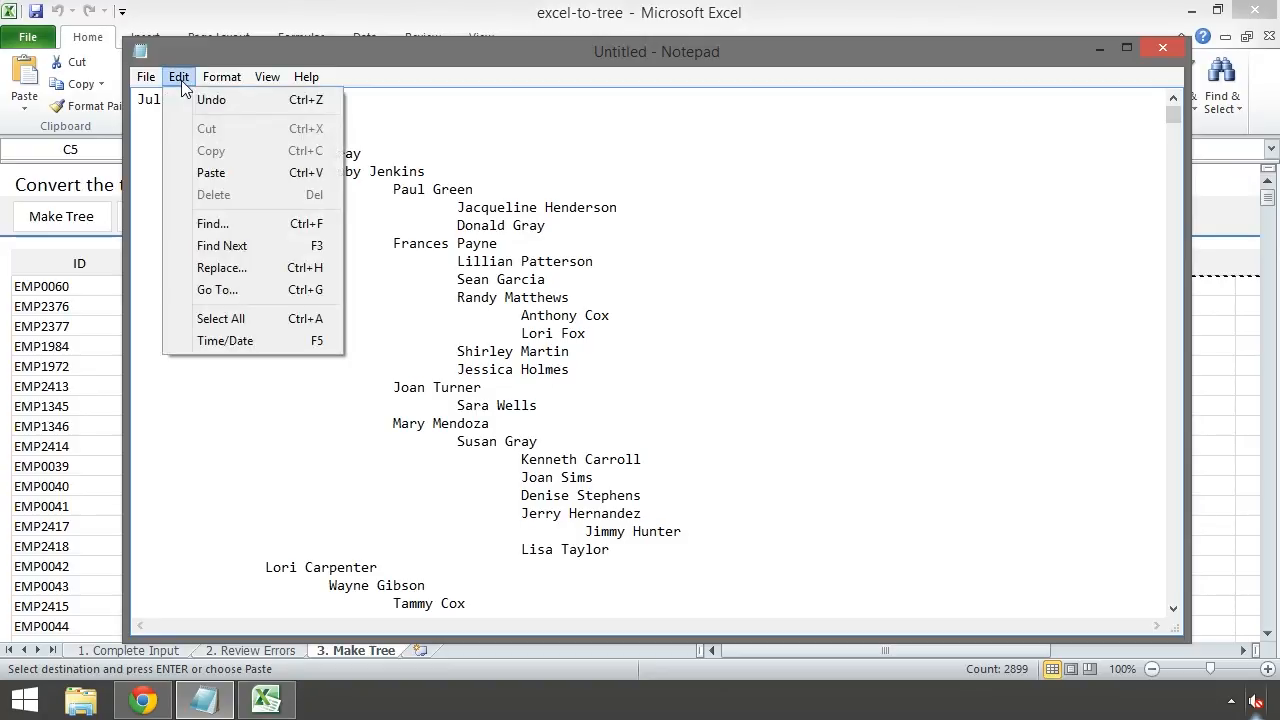
{"action": "left_click", "coordinate": [221, 318]}
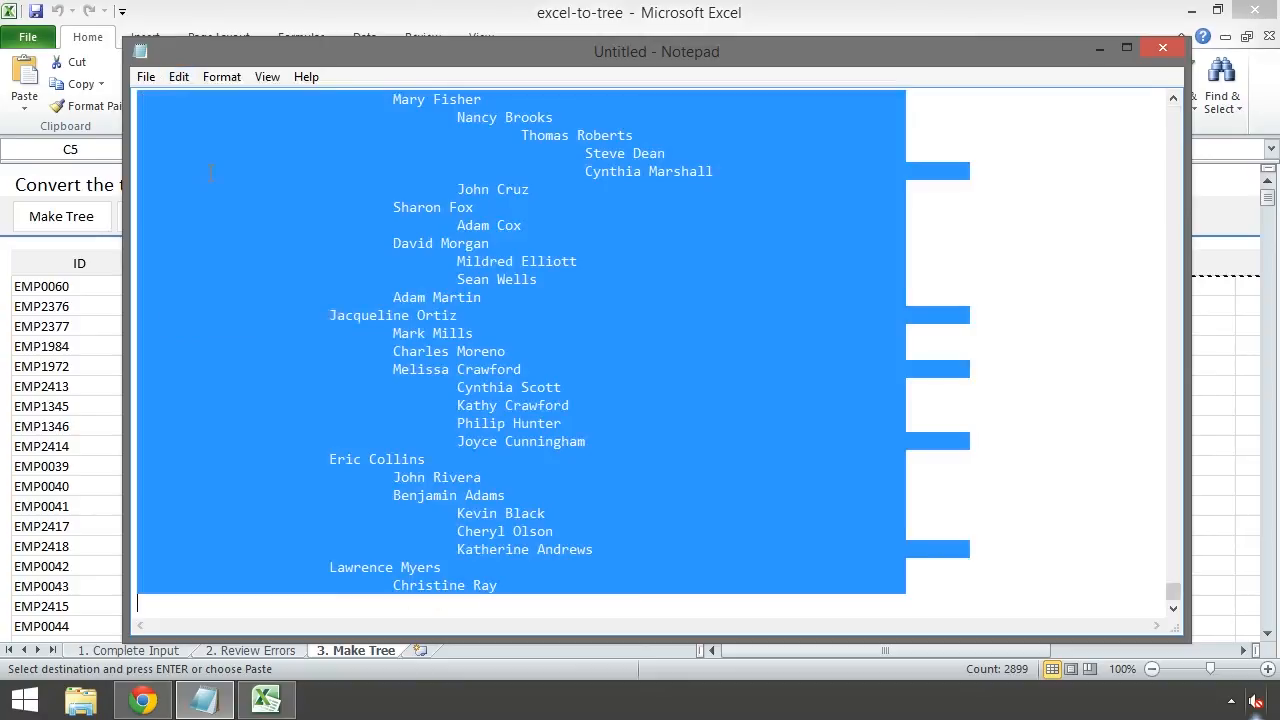
{"action": "left_click", "coordinate": [177, 78]}
{"action": "left_click", "coordinate": [210, 150]}
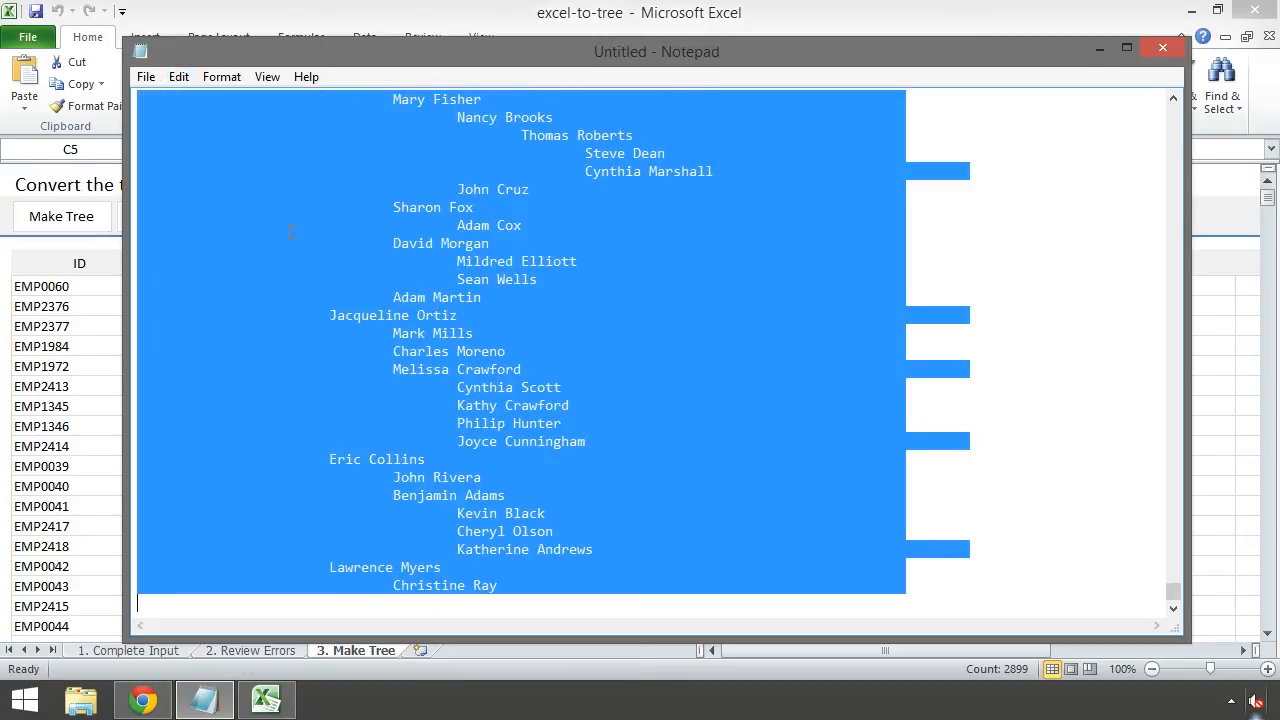
- Open FreeMind from the desktop and paste the copied tree under the root node of the new mind map
{"action": "key", "text": "super+d"}
{"action": "double_click", "coordinate": [25, 157]}
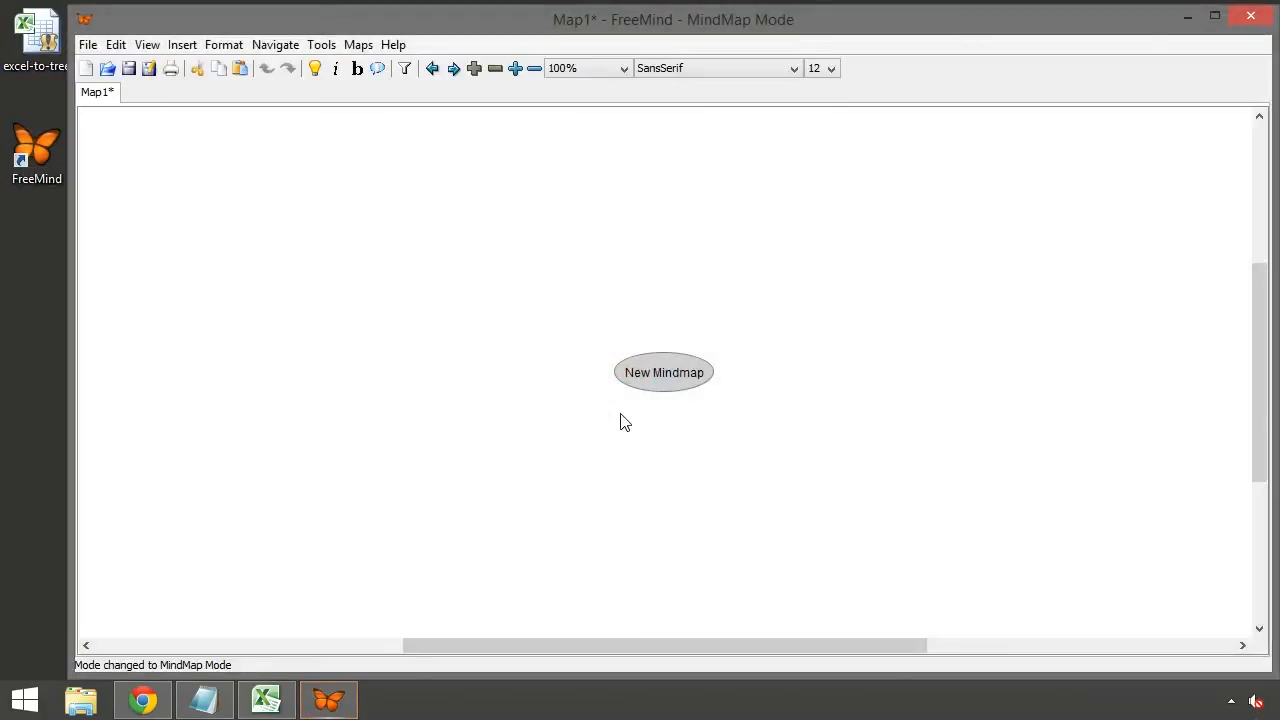
{"action": "left_click", "coordinate": [116, 45]}
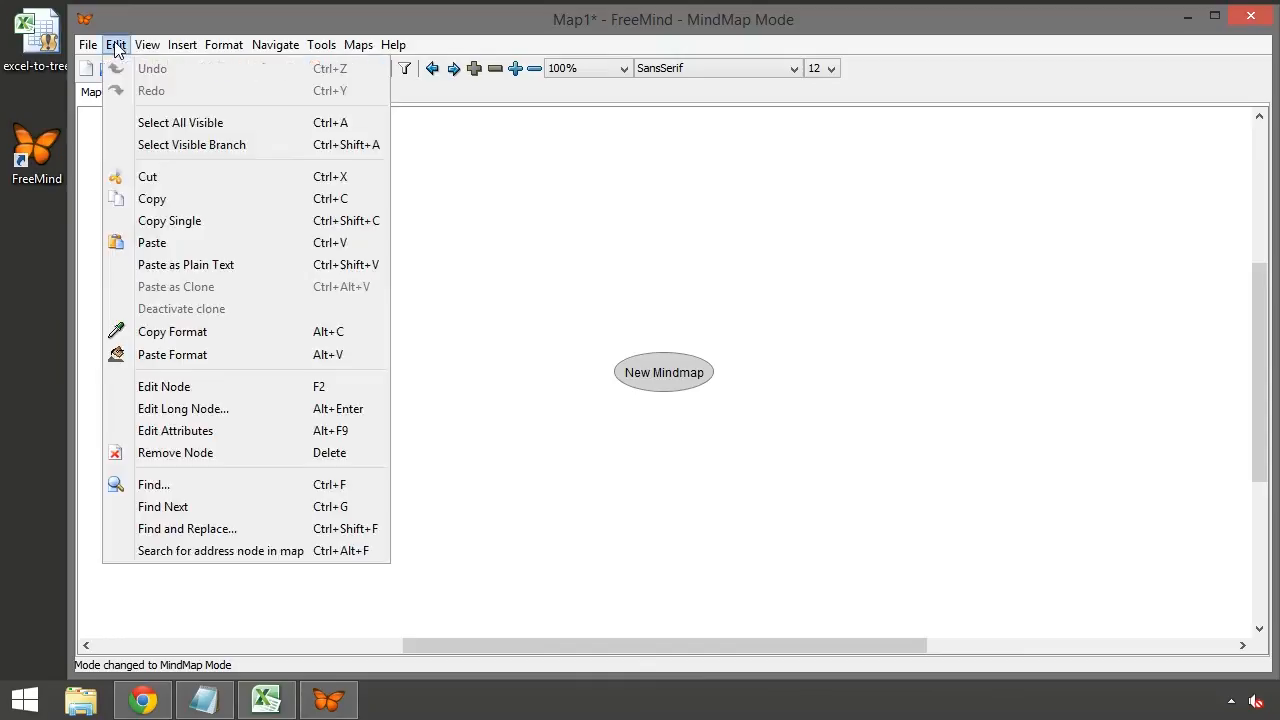
{"action": "left_click", "coordinate": [208, 242]}
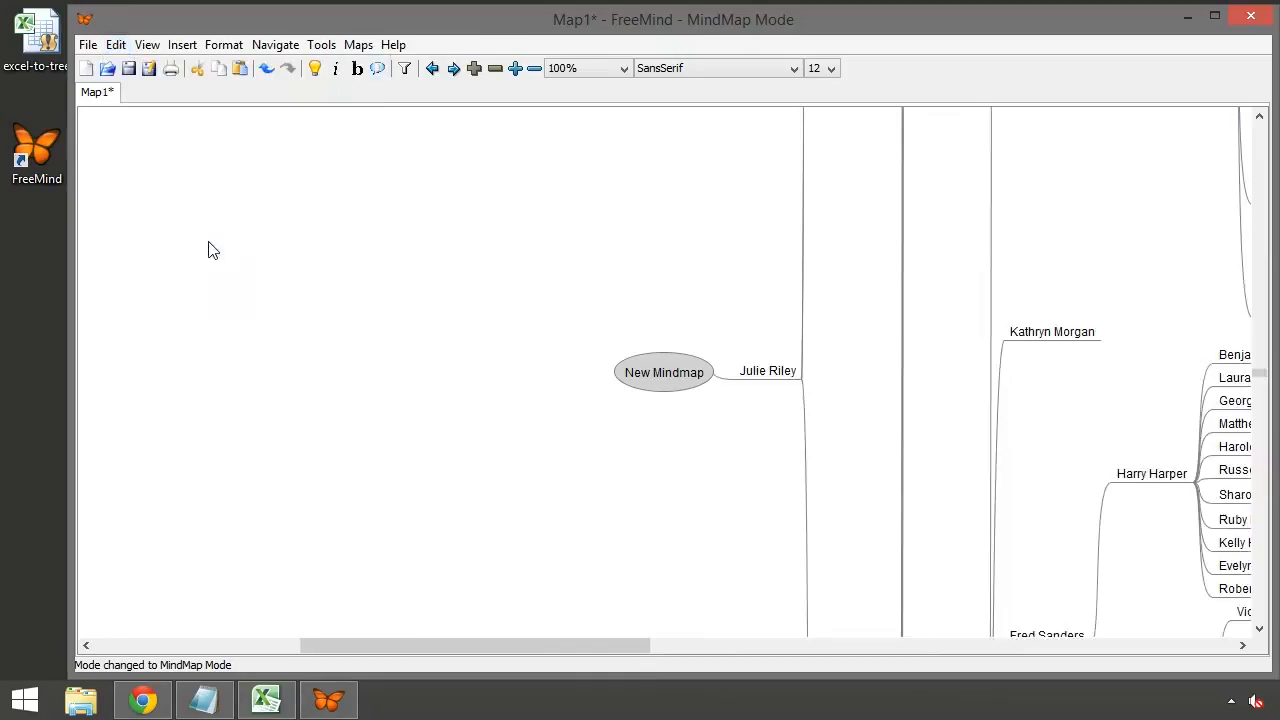
- Rename the mind map's root node as Managers and apply the Bubble format to it
{"action": "type", "text": "Manager"}
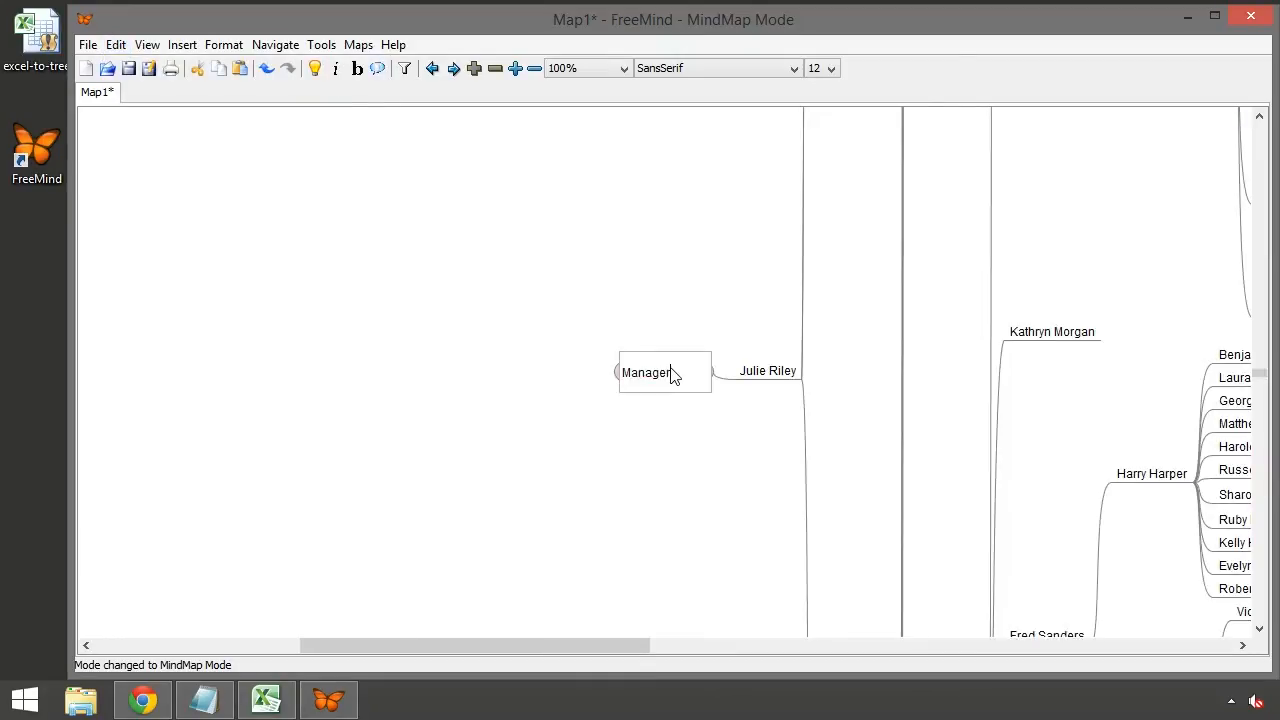
{"action": "type", "text": "s"}
{"action": "key", "text": "Return"}
{"action": "left_click", "coordinate": [224, 45]}
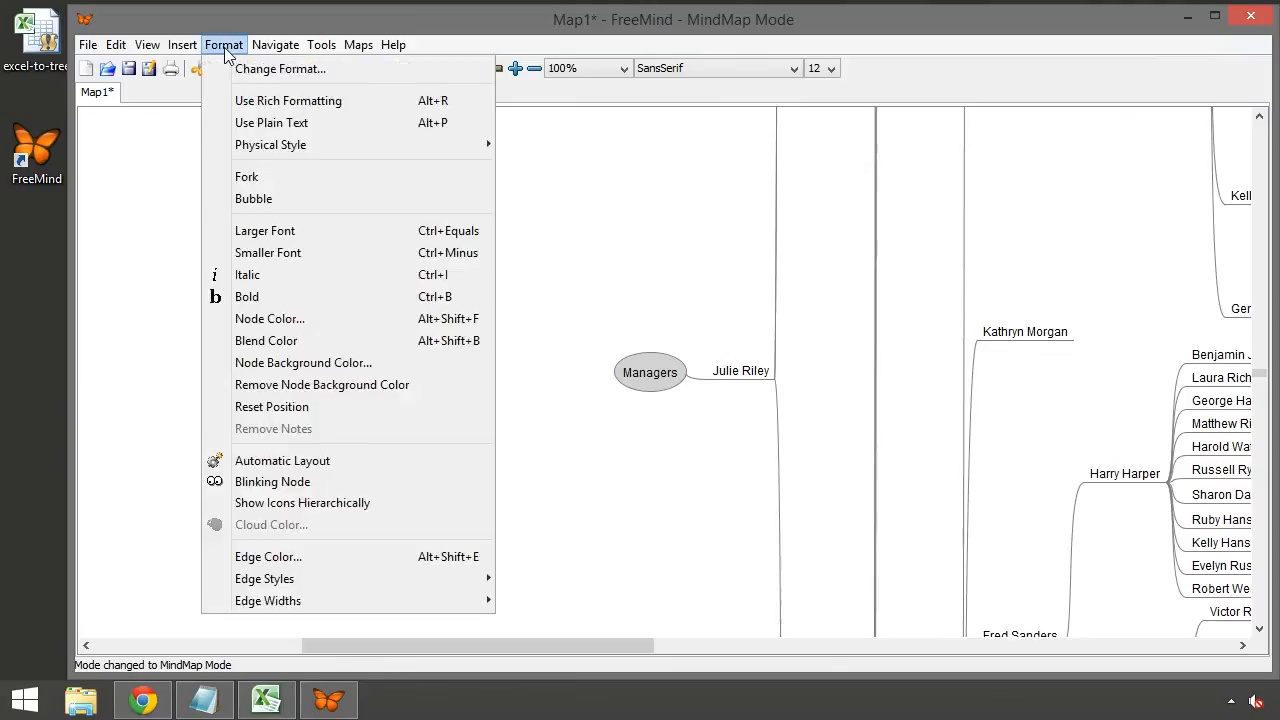
{"action": "left_click", "coordinate": [272, 199]}
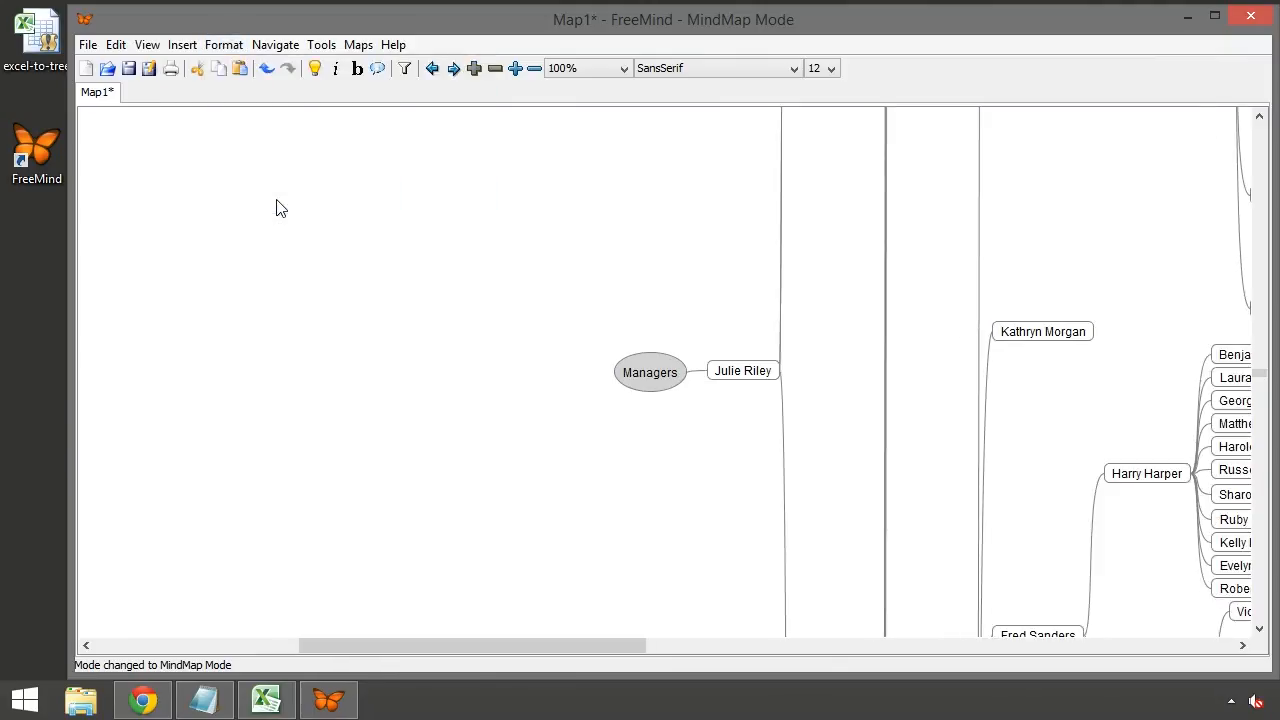
- Fold the whole map and unfold the top manager, the second direct report and that report's fourth to seventh subordinates
{"action": "left_click", "coordinate": [275, 45]}
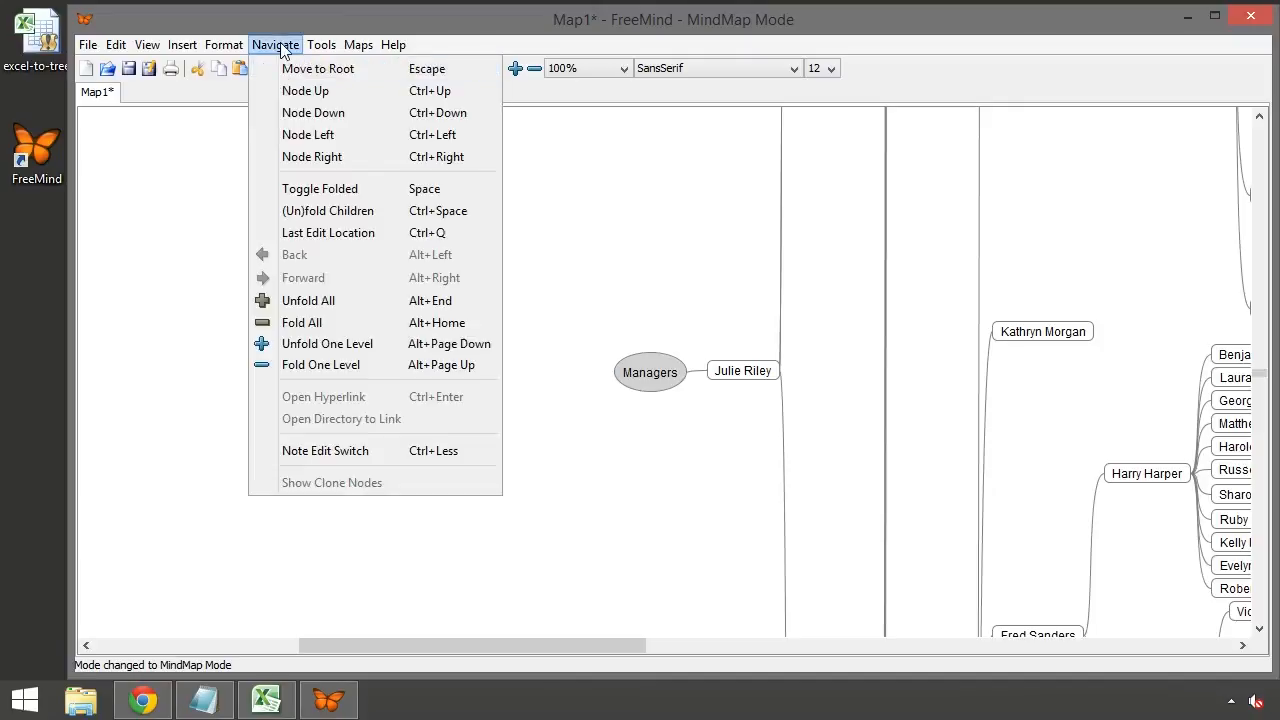
{"action": "left_click", "coordinate": [328, 318]}
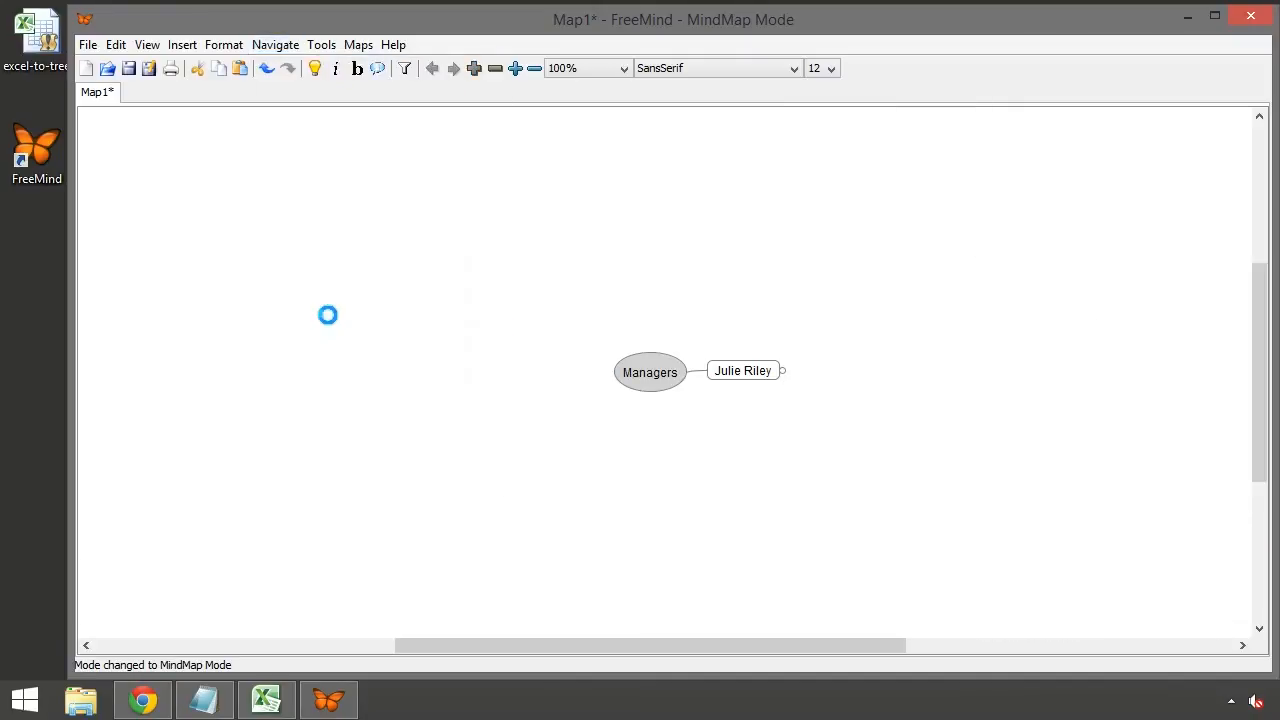
{"action": "left_click", "coordinate": [783, 372]}
{"action": "left_click", "coordinate": [926, 371]}
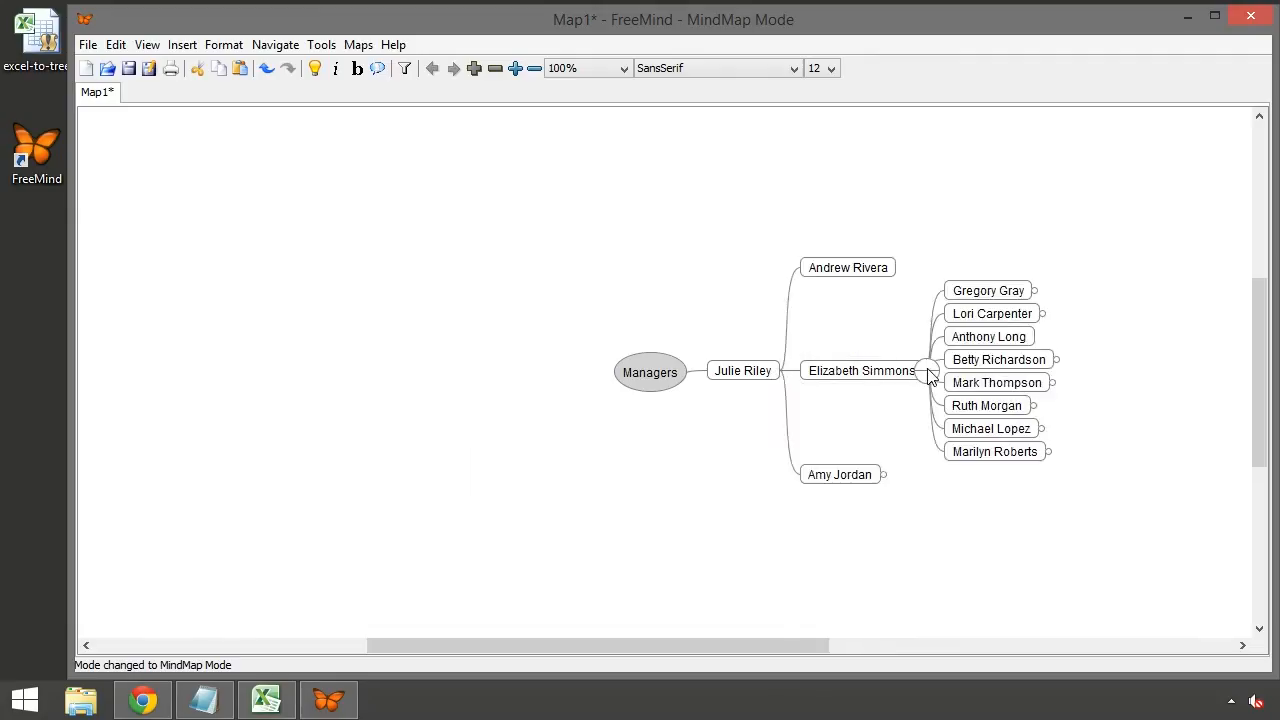
{"action": "left_click", "coordinate": [1056, 360]}
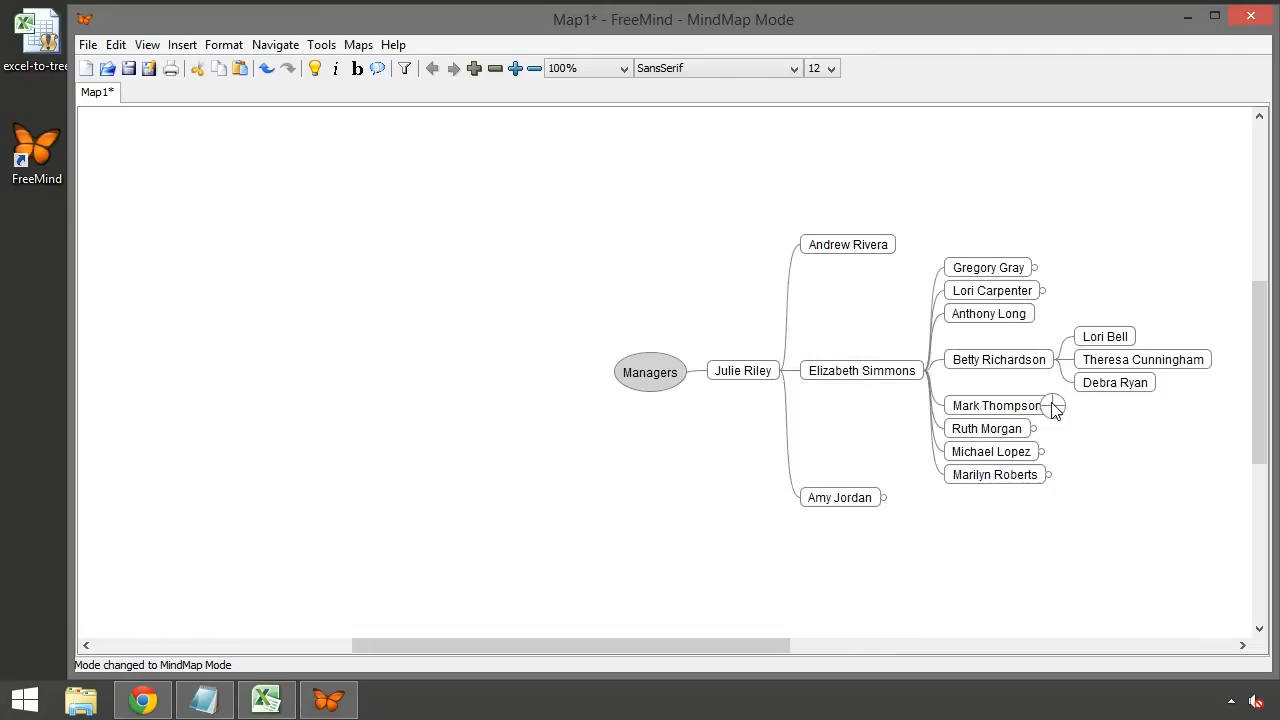
{"action": "left_click", "coordinate": [1051, 408]}
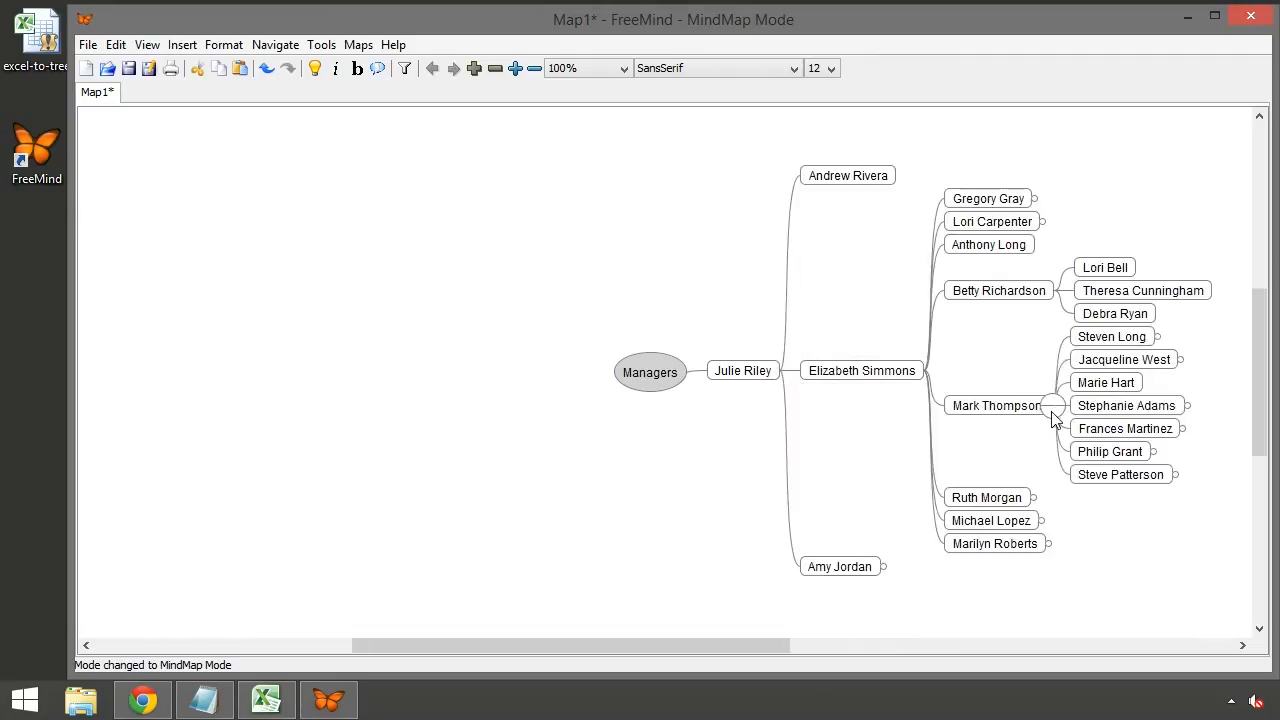
{"action": "left_click", "coordinate": [1033, 497]}
{"action": "left_click", "coordinate": [1040, 534]}
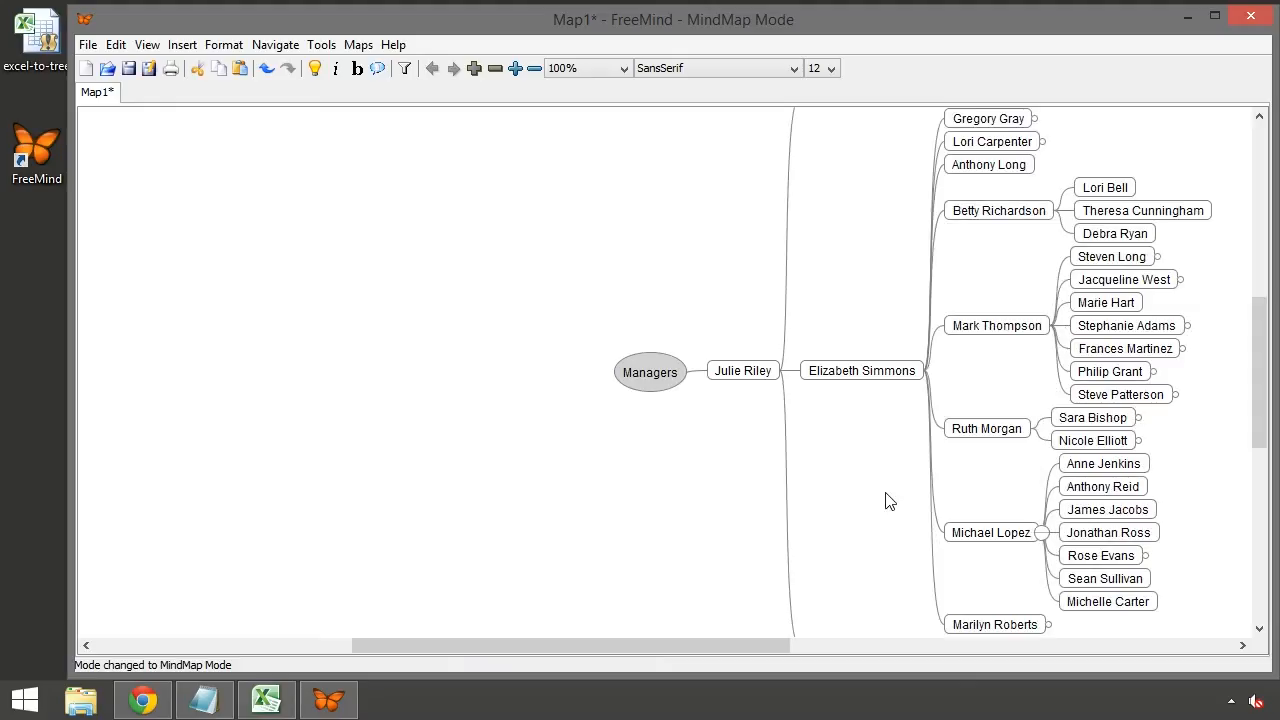
- Look over the unfolded hierarchy from end to end, zooming the map out to 75% and centring it
{"action": "left_click_drag", "start_coordinate": [880, 485], "coordinate": [539, 478]}
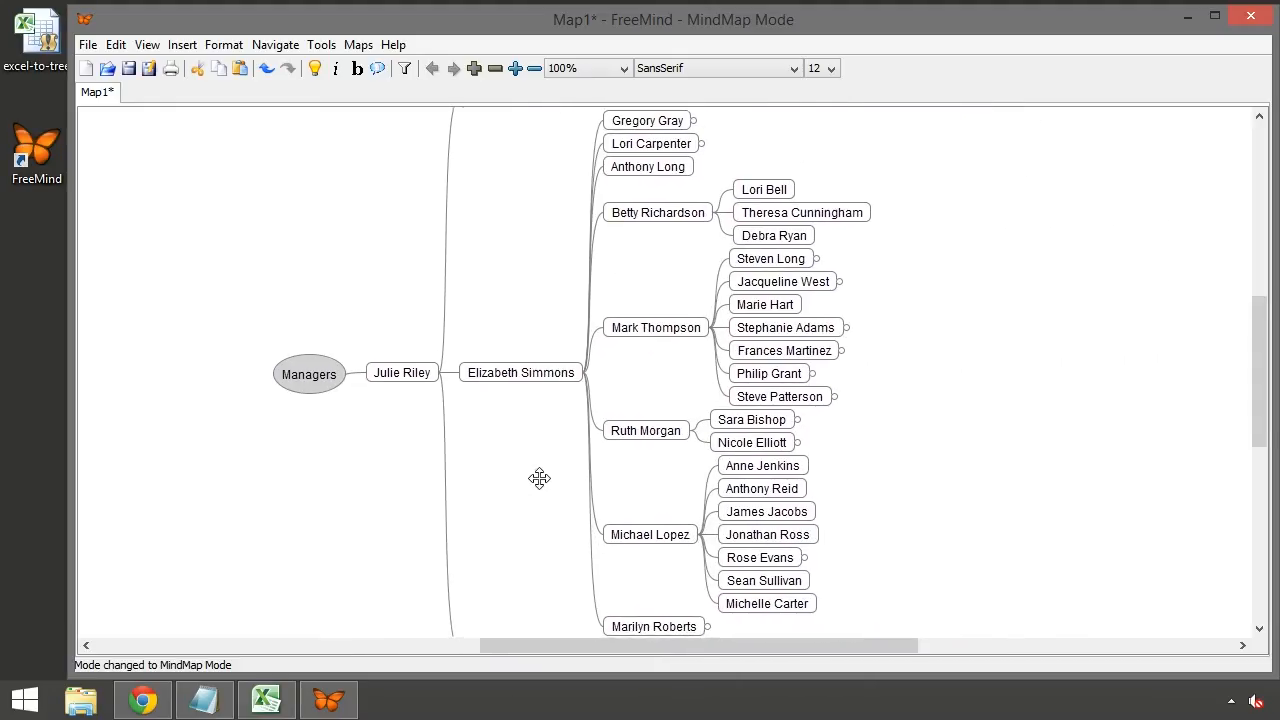
{"action": "scroll", "coordinate": [979, 473], "scroll_direction": "down", "scroll_amount": 2}
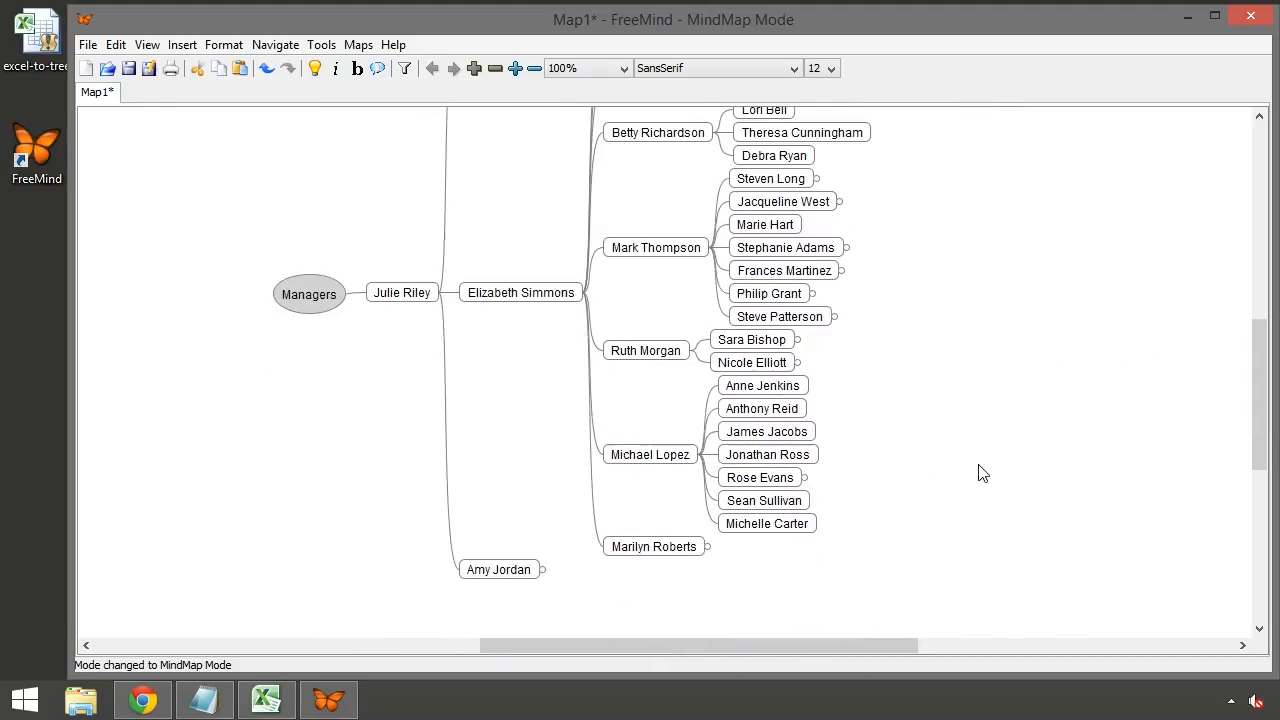
{"action": "scroll", "coordinate": [979, 473], "scroll_direction": "up", "scroll_amount": 4}
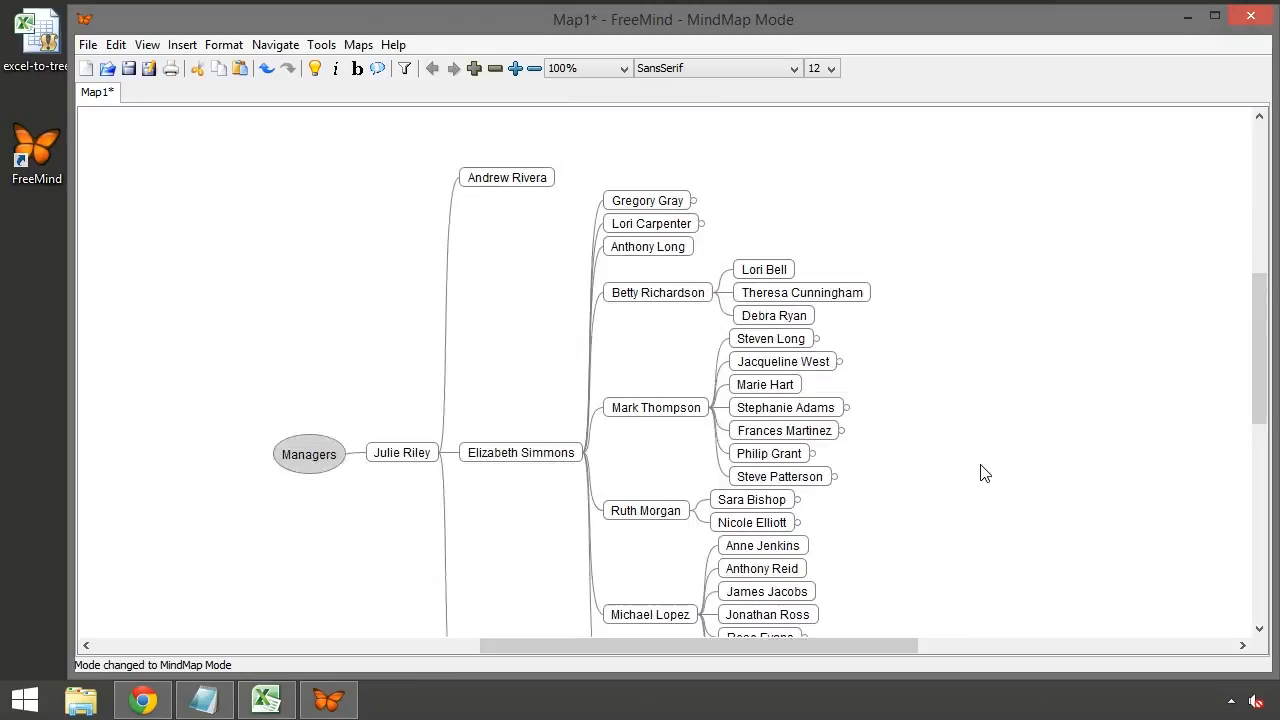
{"action": "scroll", "coordinate": [981, 473], "scroll_direction": "down", "scroll_amount": 1, "text": "ctrl"}
{"action": "scroll", "coordinate": [981, 473], "scroll_direction": "down", "scroll_amount": 1, "text": "ctrl"}
{"action": "left_click_drag", "start_coordinate": [843, 486], "coordinate": [991, 403]}
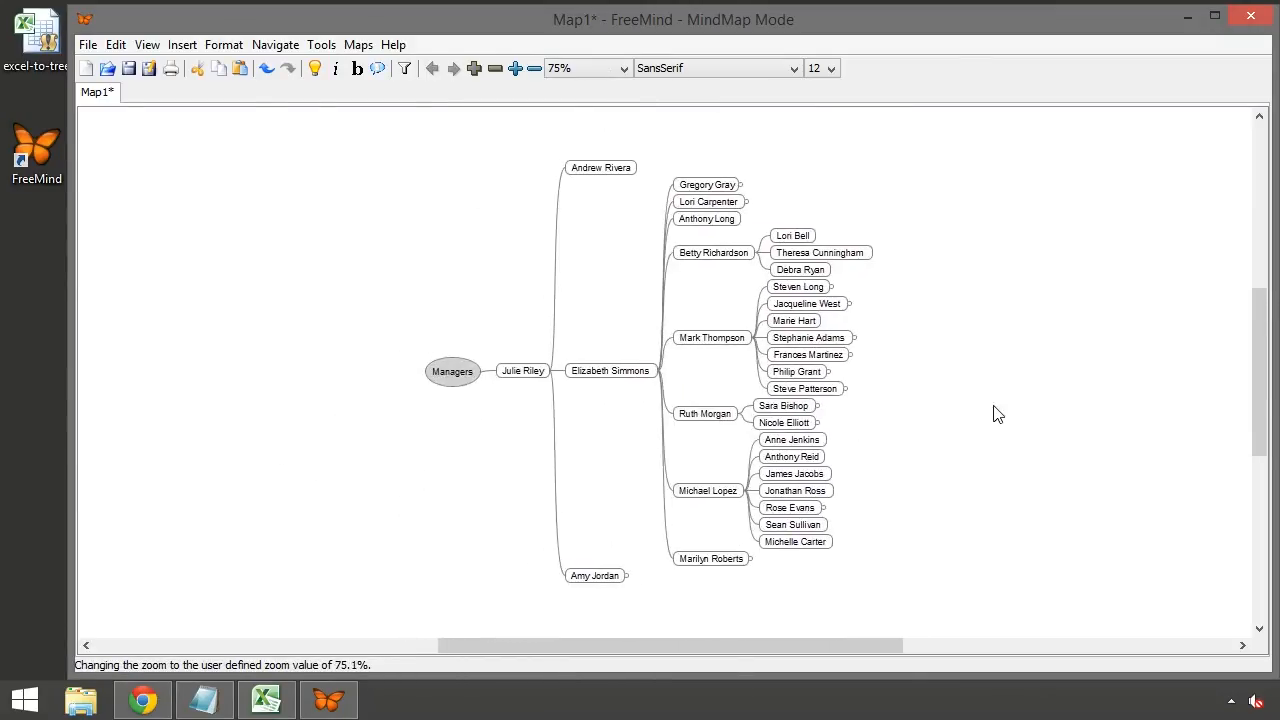